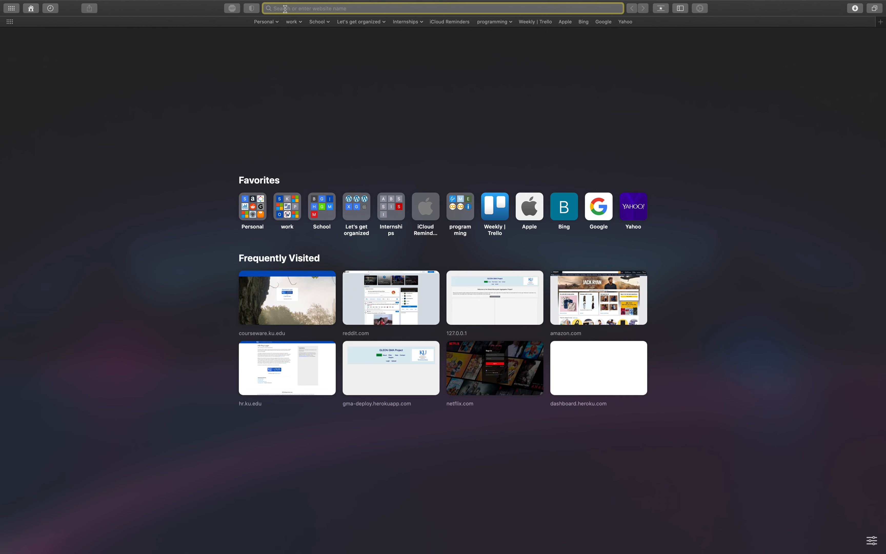
Open gma-deploy.herokuapp.com and look over the graphs on the GLEON GMA Project home page.
{"action": "type", "text": "gma-deploy.herokuapp.com"}
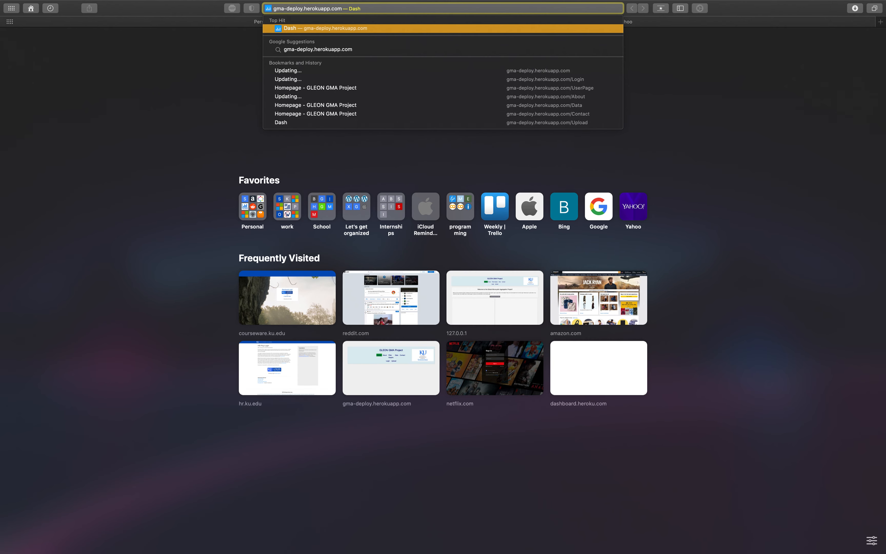
{"action": "key", "text": "Return"}
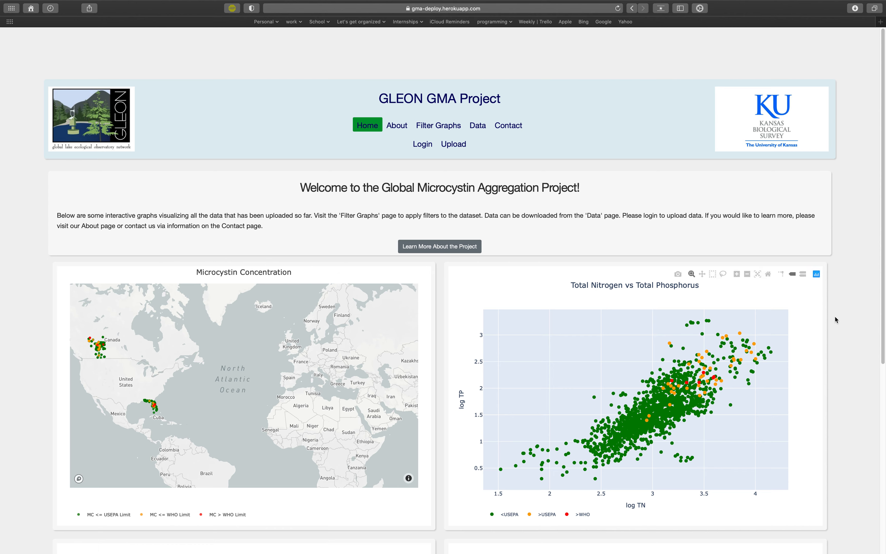
{"action": "scroll", "coordinate": [835, 317], "scroll_direction": "down", "scroll_amount": 5}
{"action": "scroll", "coordinate": [836, 317], "scroll_direction": "down", "scroll_amount": 7}
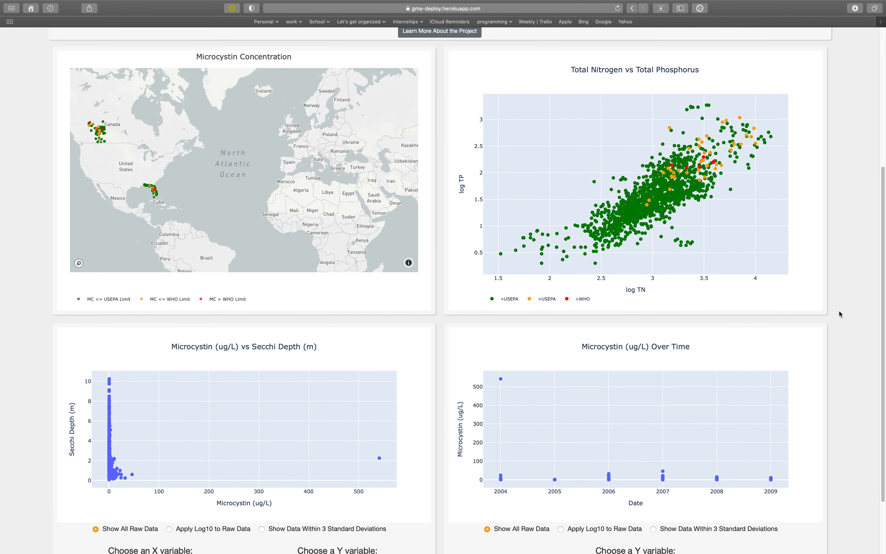
{"action": "scroll", "coordinate": [839, 310], "scroll_direction": "down", "scroll_amount": 3}
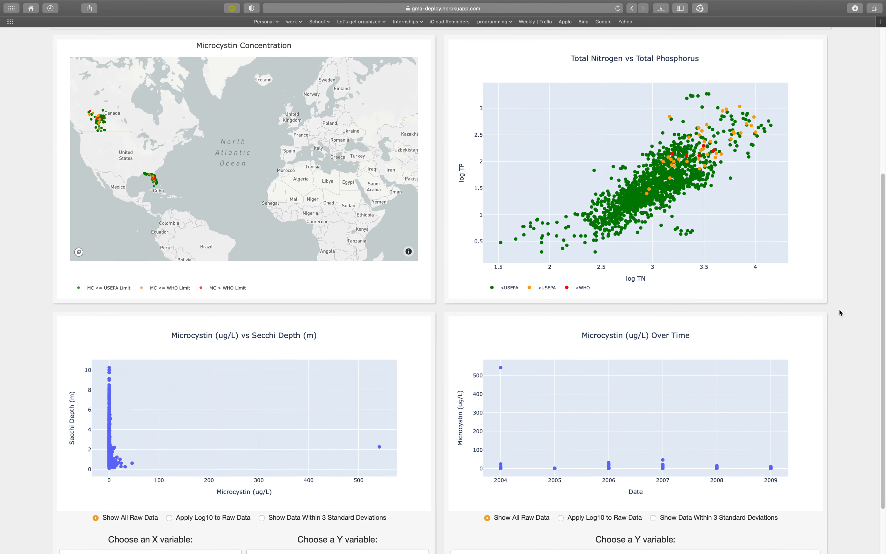
{"action": "scroll", "coordinate": [840, 311], "scroll_direction": "up", "scroll_amount": 15}
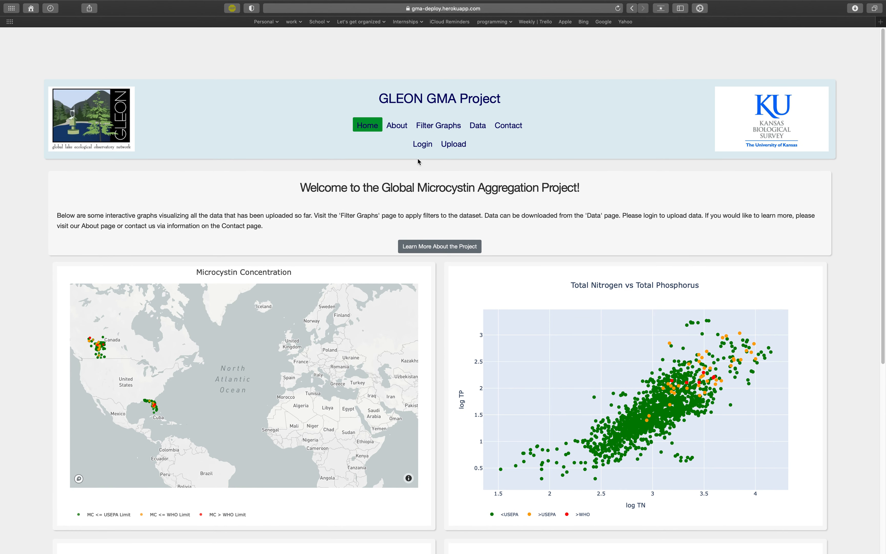
View the site's Login, Upload and Contact pages.
{"action": "left_click", "coordinate": [423, 146]}
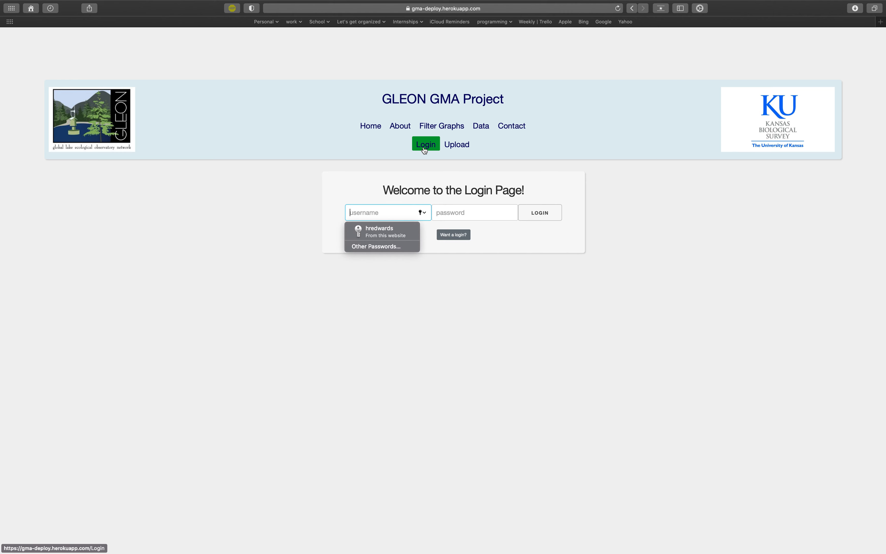
{"action": "left_click", "coordinate": [460, 150]}
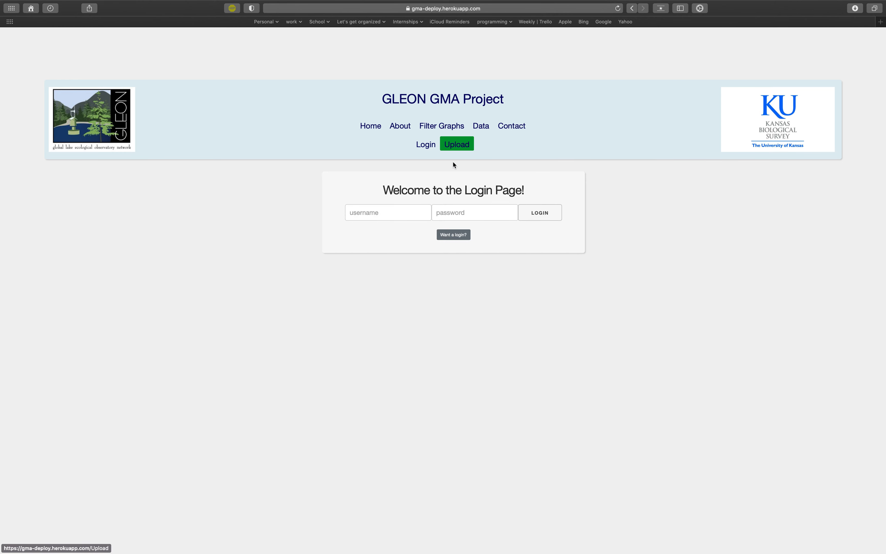
{"action": "left_click", "coordinate": [428, 146]}
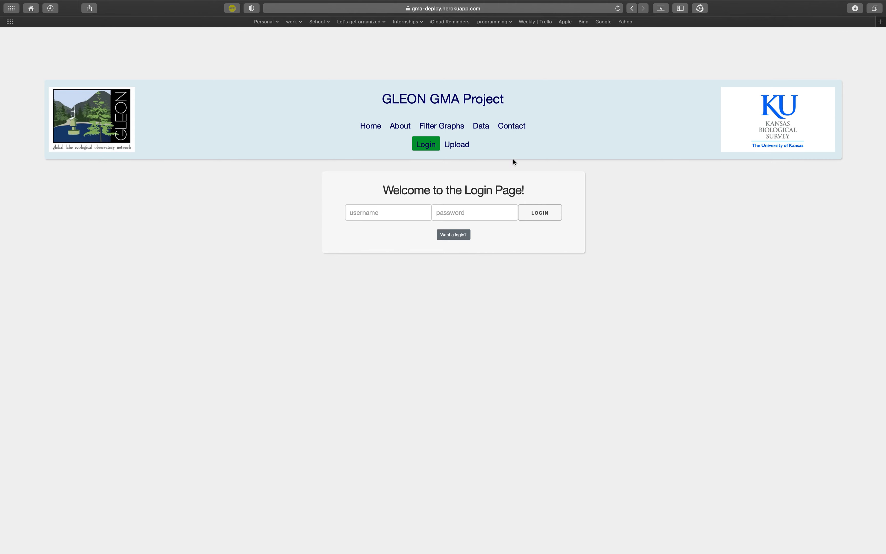
{"action": "left_click", "coordinate": [510, 127]}
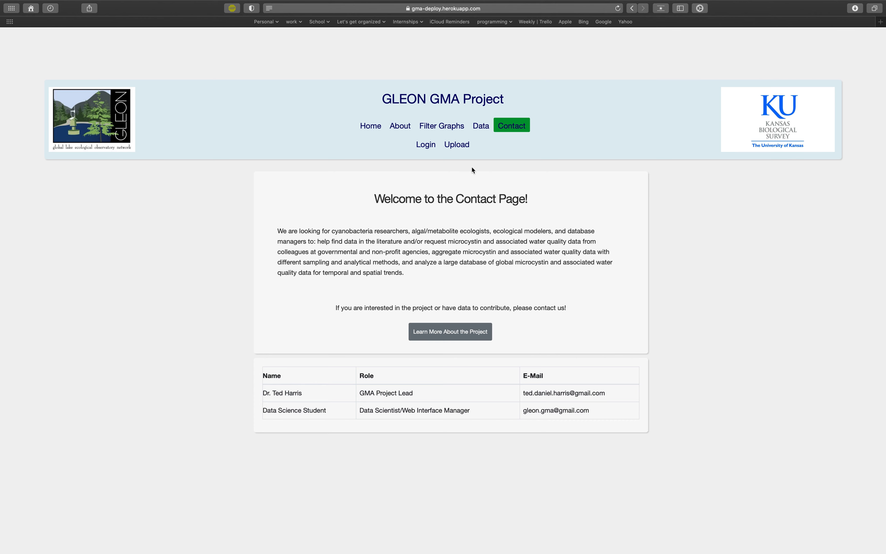
Log in with the saved username and password, and select the Mantzouki_et_al._2018 dataset in the download list.
{"action": "left_click", "coordinate": [420, 145]}
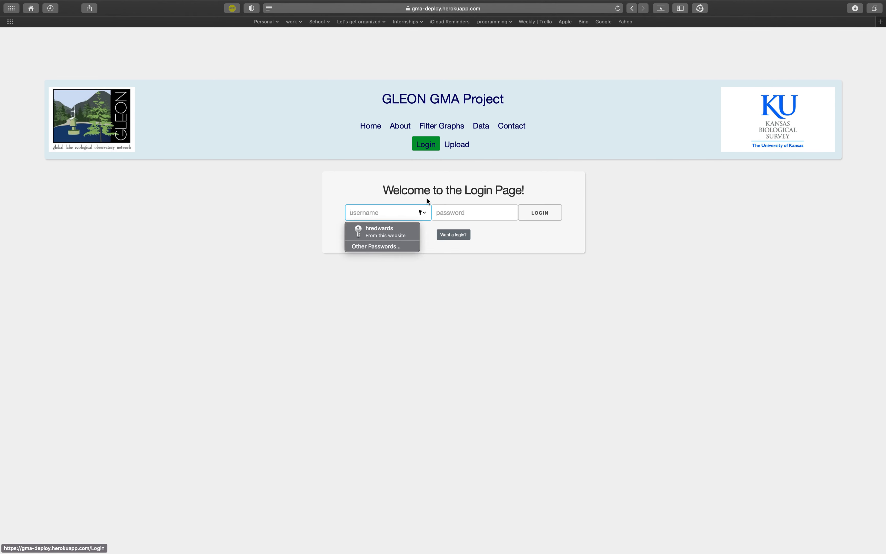
{"action": "left_click", "coordinate": [382, 231]}
{"action": "left_click", "coordinate": [525, 217]}
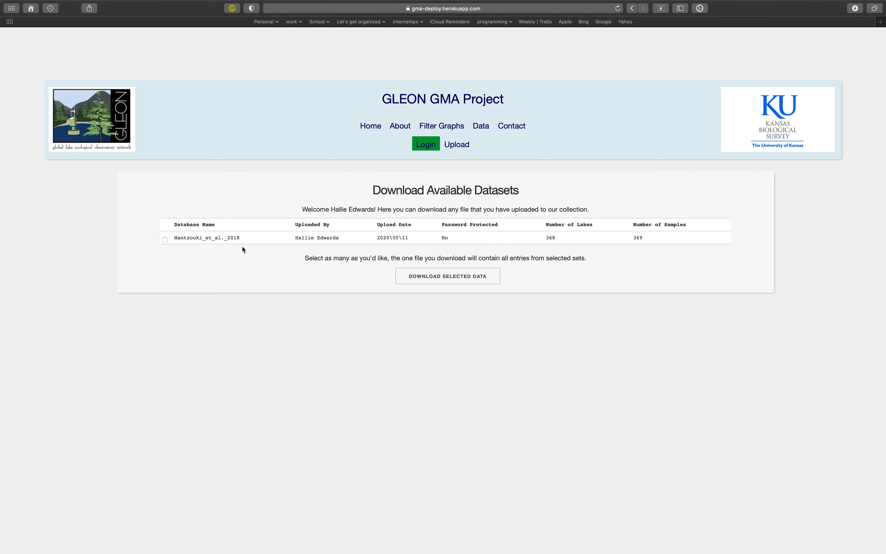
{"action": "left_click", "coordinate": [166, 240]}
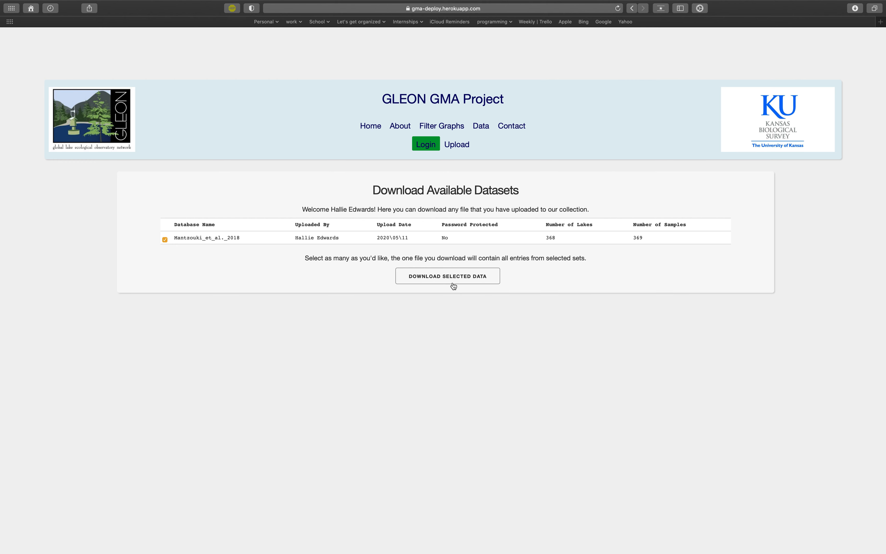
On the Upload page, enter "University of Kansas - Kansas Biological Survey" as the institution and the contributor's surname followed by "Testing" as the database name.
{"action": "left_click", "coordinate": [465, 148]}
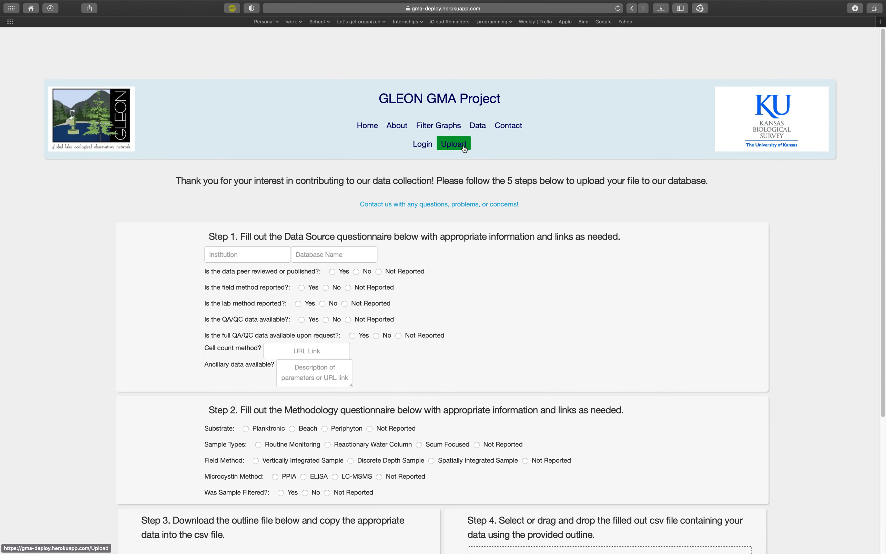
{"action": "scroll", "coordinate": [634, 266], "scroll_direction": "down", "scroll_amount": 2}
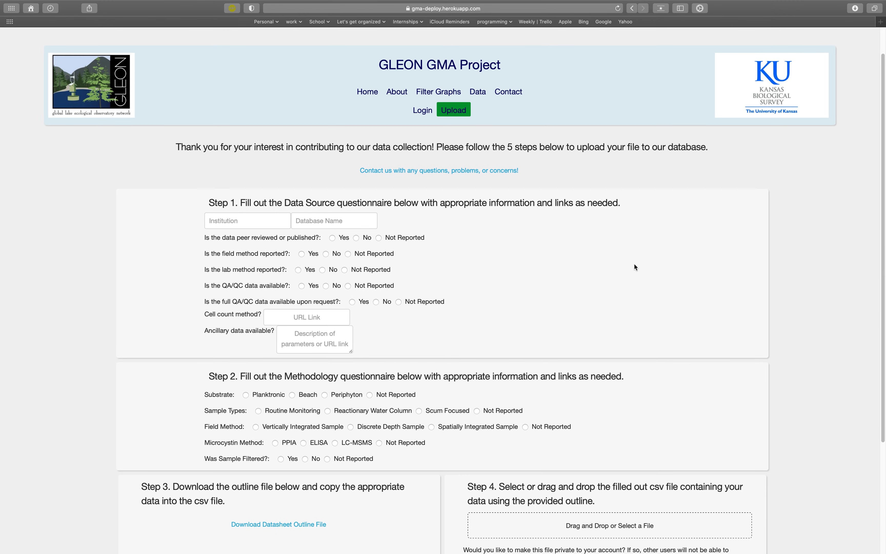
{"action": "scroll", "coordinate": [635, 267], "scroll_direction": "down", "scroll_amount": 3}
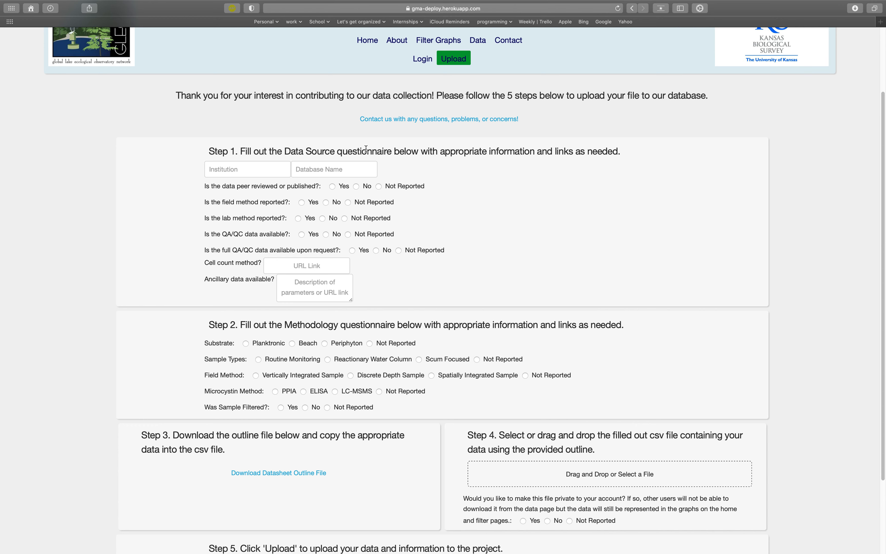
{"action": "left_click", "coordinate": [240, 169]}
{"action": "left_click_drag", "start_coordinate": [358, 203], "coordinate": [396, 205]}
{"action": "left_click", "coordinate": [269, 167]}
{"action": "type", "text": "University of Kansas "}
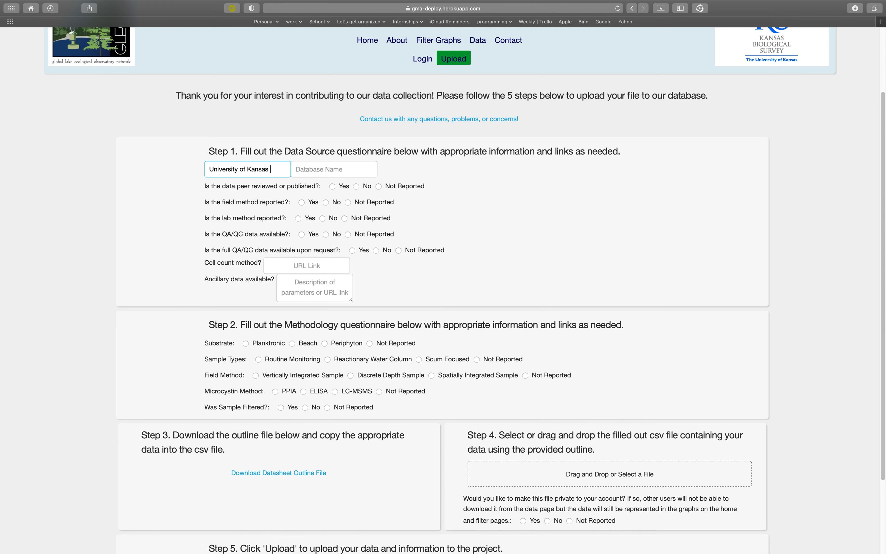
{"action": "type", "text": "- Kansas Biological Survey"}
{"action": "key", "text": "Tab"}
{"action": "type", "text": "Edwar"}
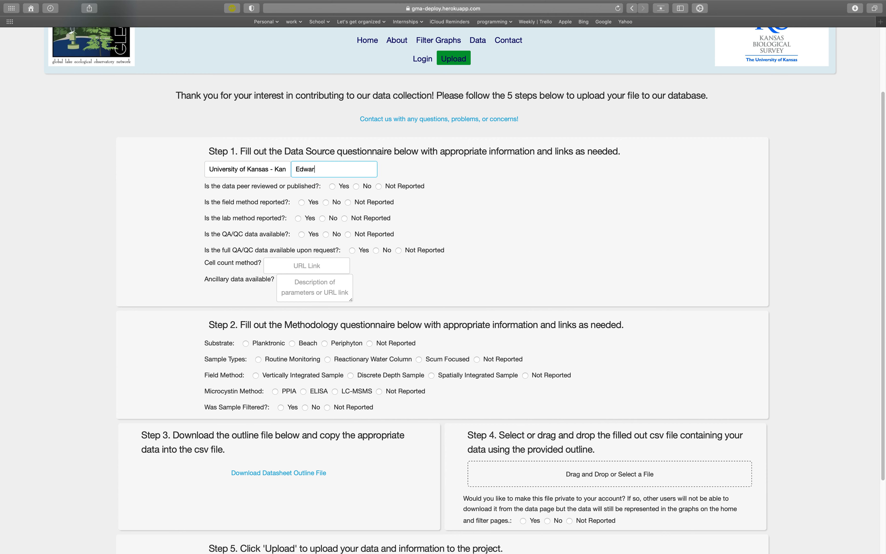
{"action": "type", "text": "ds Testing"}
Answer the Data Source questions: peer reviewed No, field method reported Yes, lab method reported No, QA/QC data available Yes.
{"action": "left_click", "coordinate": [357, 187]}
{"action": "left_click", "coordinate": [302, 202]}
{"action": "left_click", "coordinate": [410, 201]}
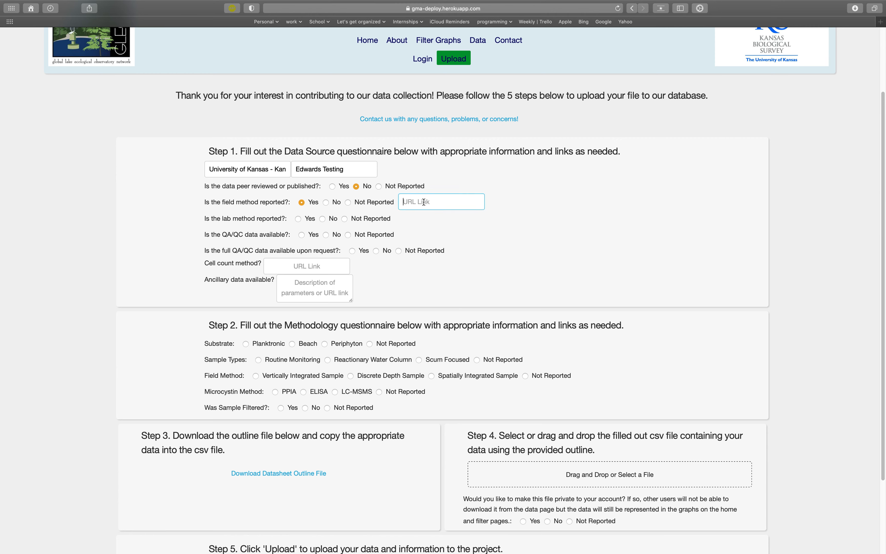
{"action": "left_click", "coordinate": [333, 220]}
{"action": "left_click", "coordinate": [317, 234]}
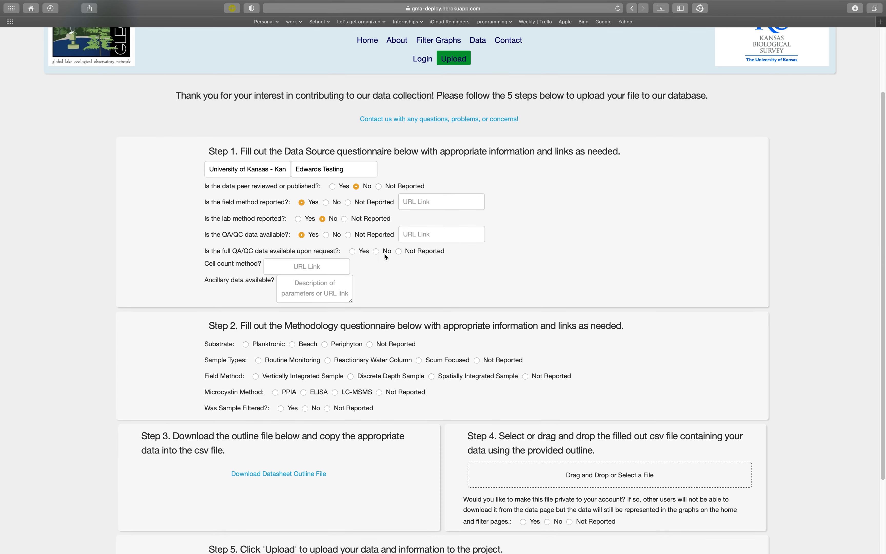
Fill out the Methodology questionnaire with Beach, Routine Monitoring, Discrete Depth Sample, ELISA, and No for sample filtered.
{"action": "scroll", "coordinate": [342, 262], "scroll_direction": "down", "scroll_amount": 1}
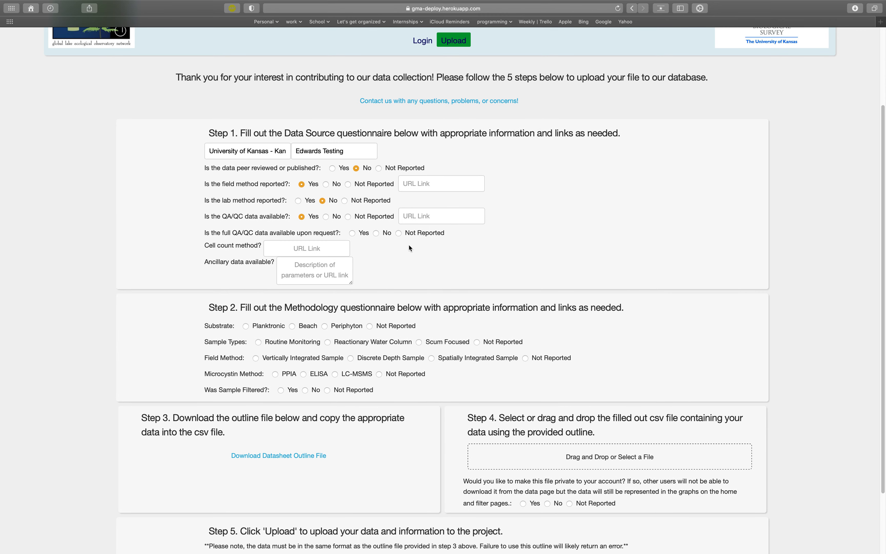
{"action": "scroll", "coordinate": [409, 248], "scroll_direction": "down", "scroll_amount": 3}
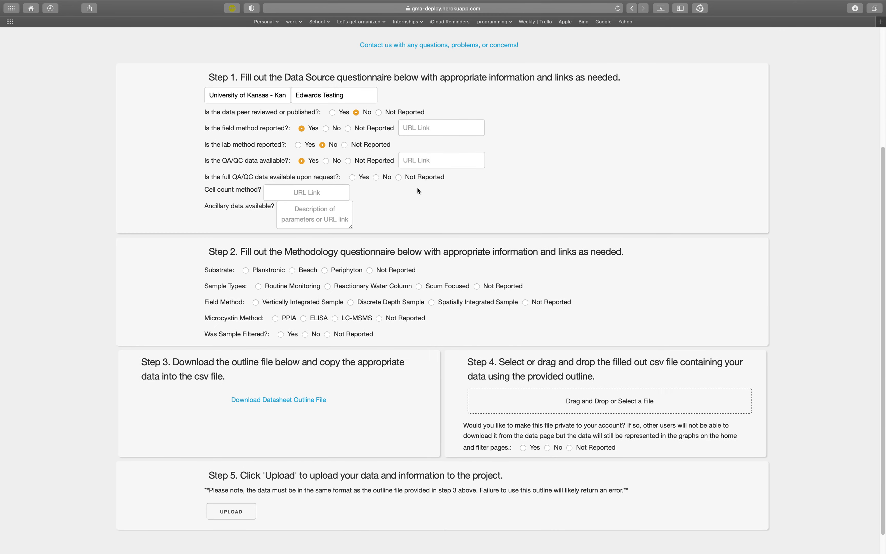
{"action": "scroll", "coordinate": [366, 243], "scroll_direction": "down", "scroll_amount": 1}
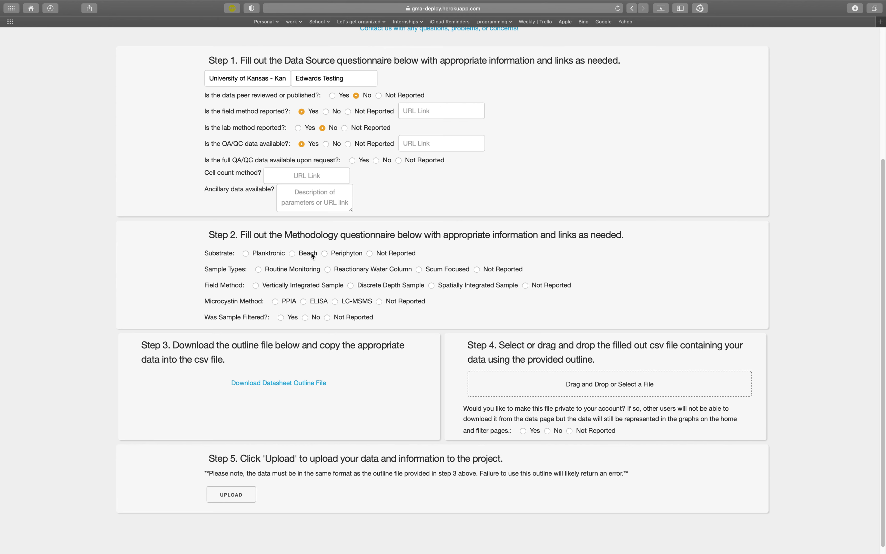
{"action": "left_click", "coordinate": [304, 270]}
{"action": "scroll", "coordinate": [357, 330], "scroll_direction": "down", "scroll_amount": 1}
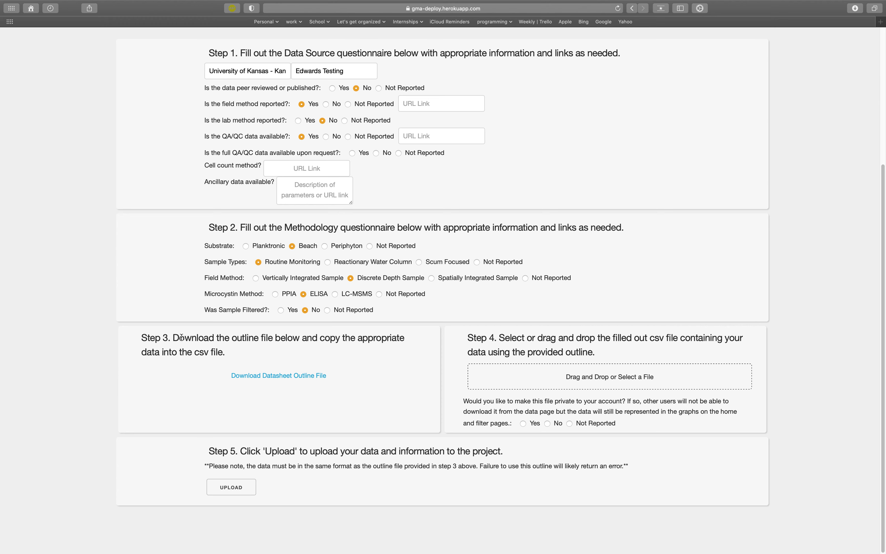
Read the Step 3 instructions and download the datasheet outline file.
{"action": "left_click_drag", "start_coordinate": [174, 337], "coordinate": [219, 352]}
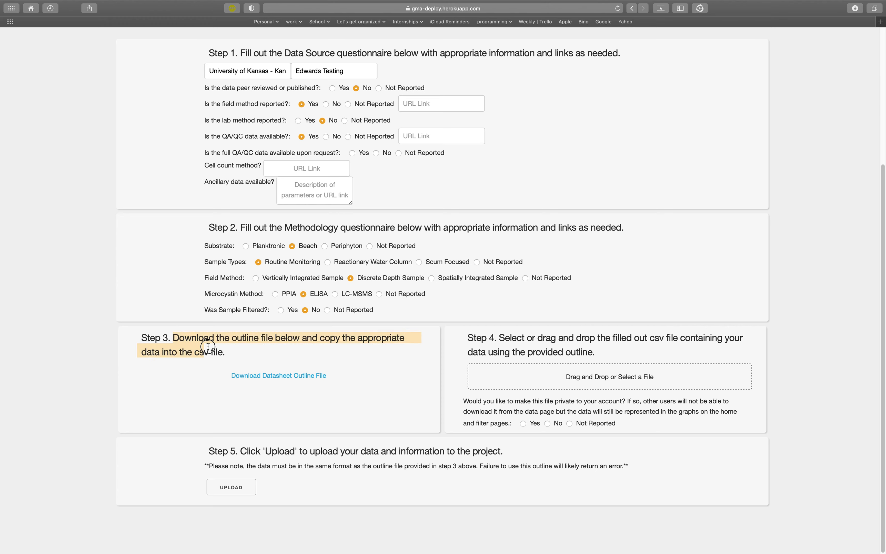
{"action": "left_click", "coordinate": [235, 353]}
{"action": "left_click_drag", "start_coordinate": [230, 352], "coordinate": [174, 326]}
{"action": "left_click", "coordinate": [252, 356]}
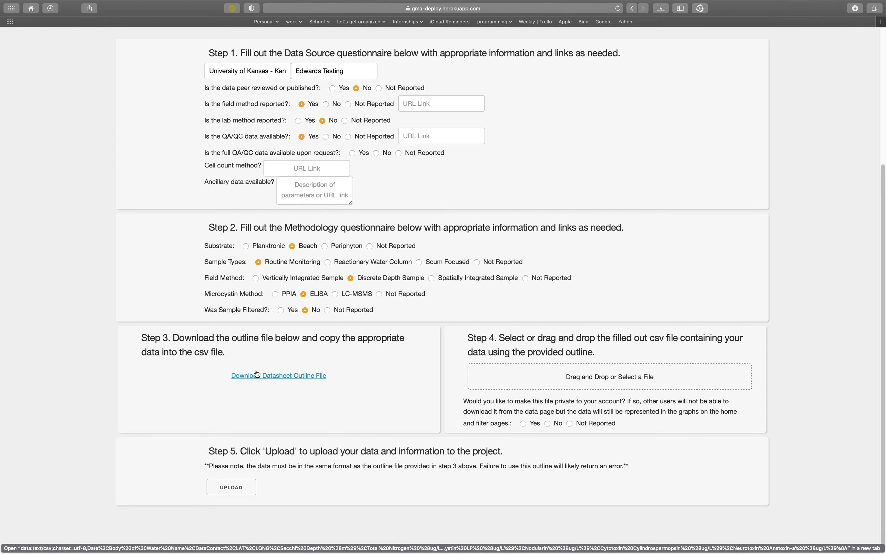
{"action": "left_click", "coordinate": [258, 375]}
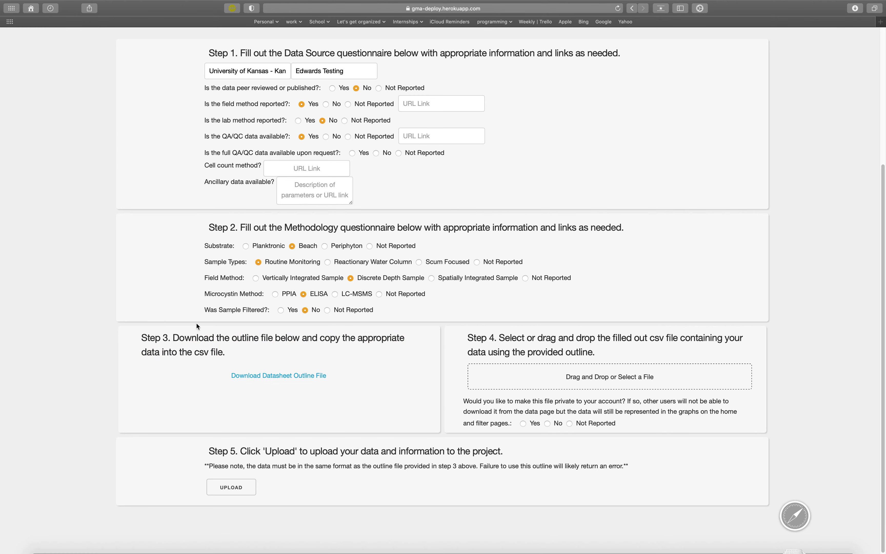
Open the downloaded GLEON_GMA_OUTLINE csv file in Excel and select its header row.
{"action": "left_click", "coordinate": [797, 532]}
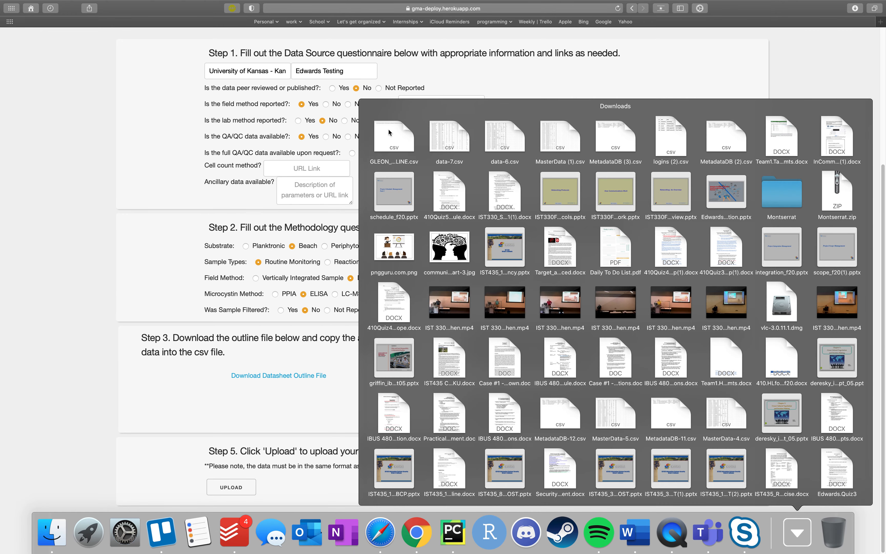
{"action": "left_click", "coordinate": [385, 133]}
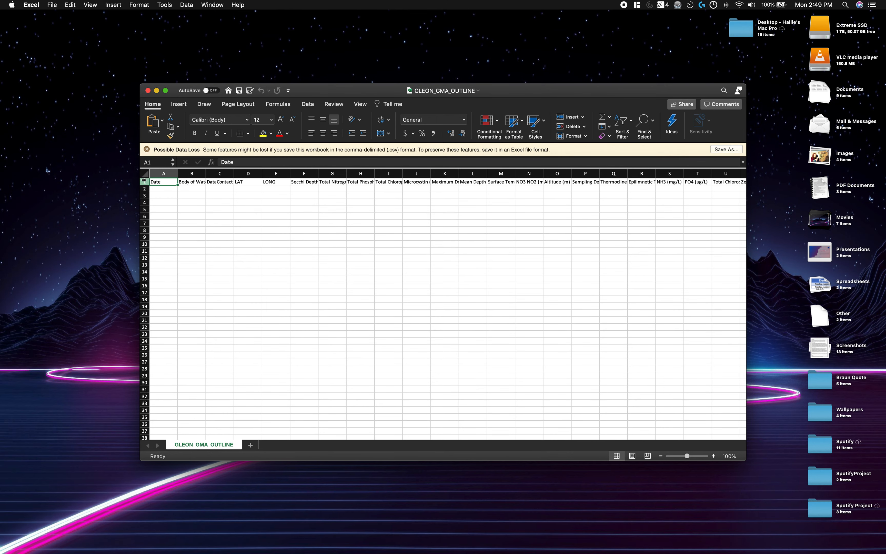
{"action": "left_click", "coordinate": [143, 181]}
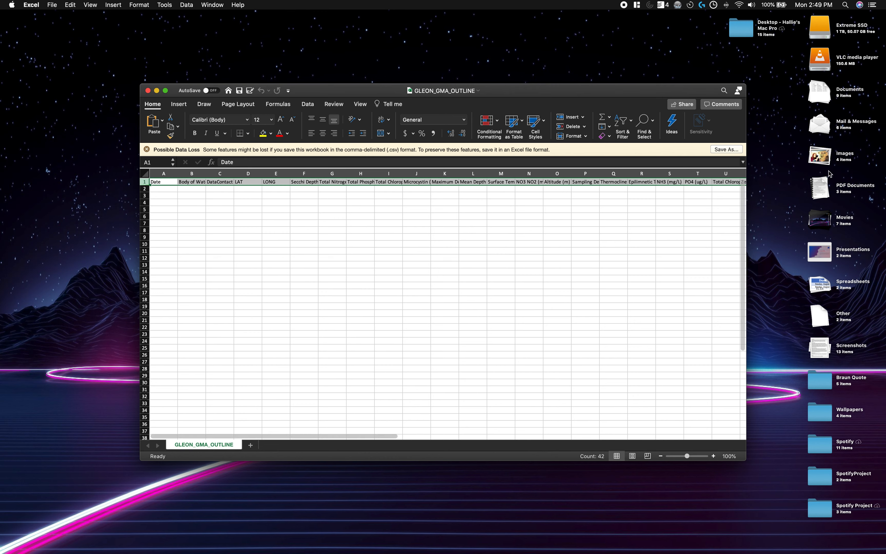
Open the GMA Example 1 workbook from the Extreme SSD and examine its filled data in A2:J15 before closing it.
{"action": "double_click", "coordinate": [838, 27]}
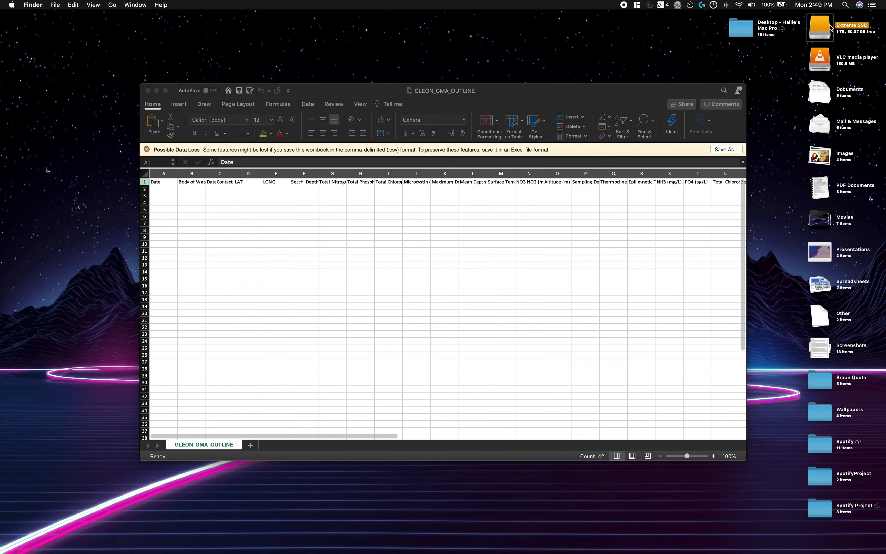
{"action": "double_click", "coordinate": [684, 424]}
{"action": "left_click", "coordinate": [684, 416]}
{"action": "double_click", "coordinate": [684, 415]}
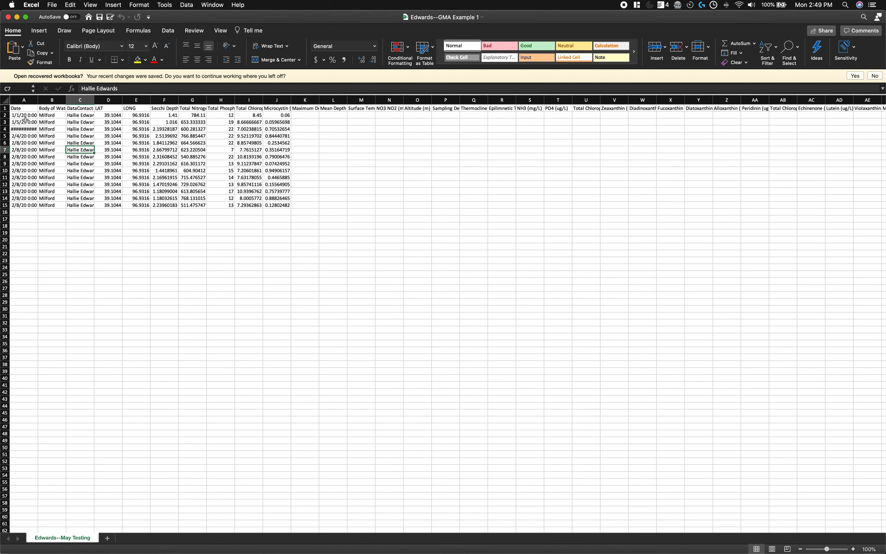
{"action": "left_click_drag", "start_coordinate": [24, 116], "coordinate": [272, 209]}
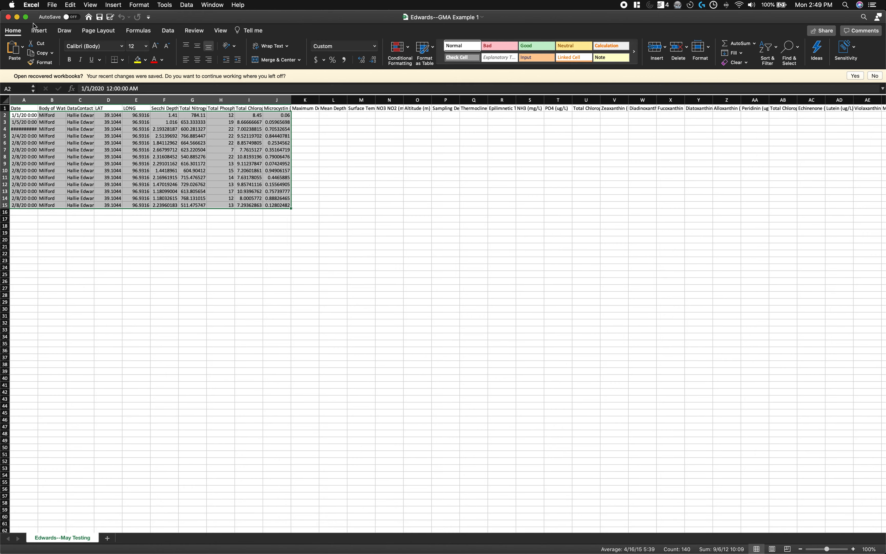
{"action": "left_click", "coordinate": [9, 16]}
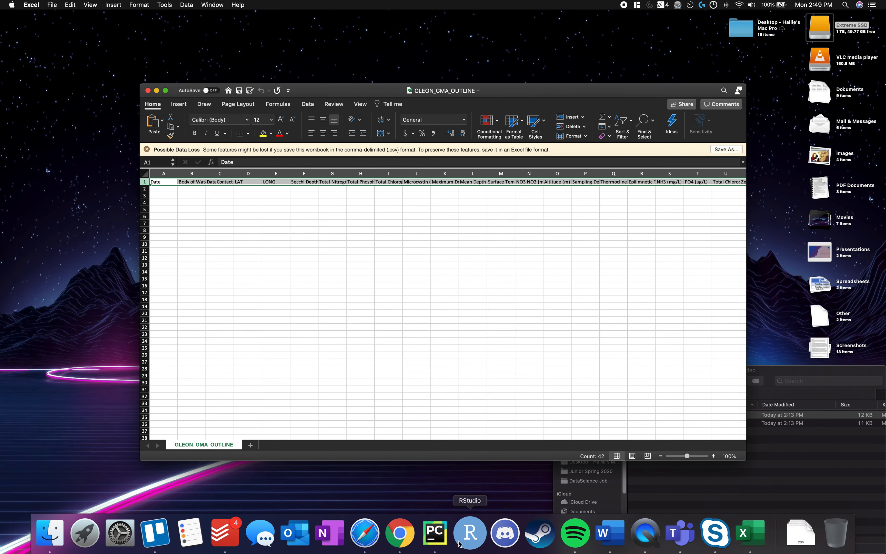
Switch to Safari and choose the GMA Example 1.xlsx workbook from the Extreme SSD's Examples for GMA Video folder as the upload file.
{"action": "left_click", "coordinate": [362, 535]}
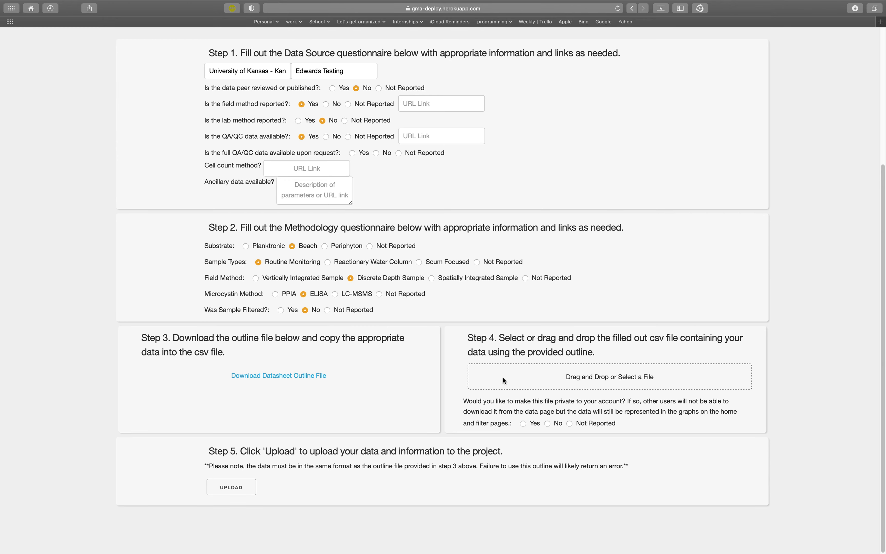
{"action": "left_click", "coordinate": [598, 377]}
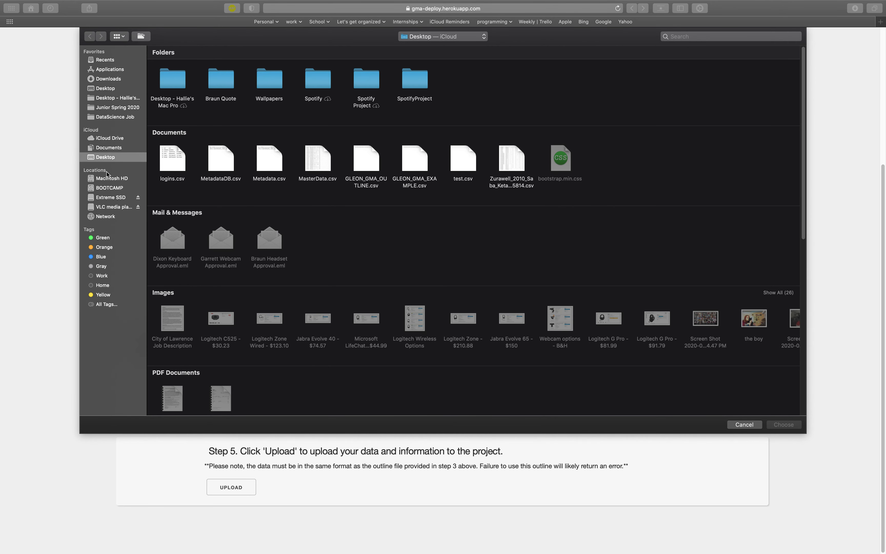
{"action": "left_click", "coordinate": [105, 197]}
{"action": "double_click", "coordinate": [216, 83]}
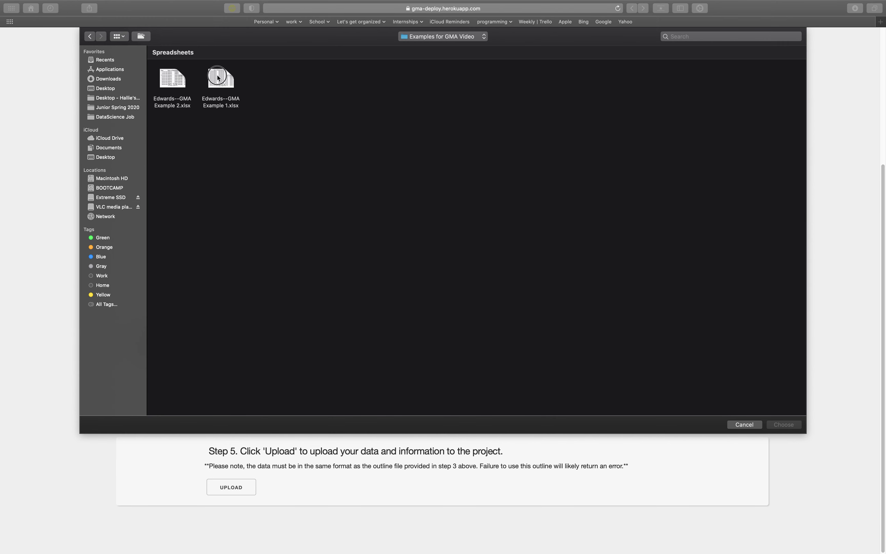
{"action": "double_click", "coordinate": [216, 84]}
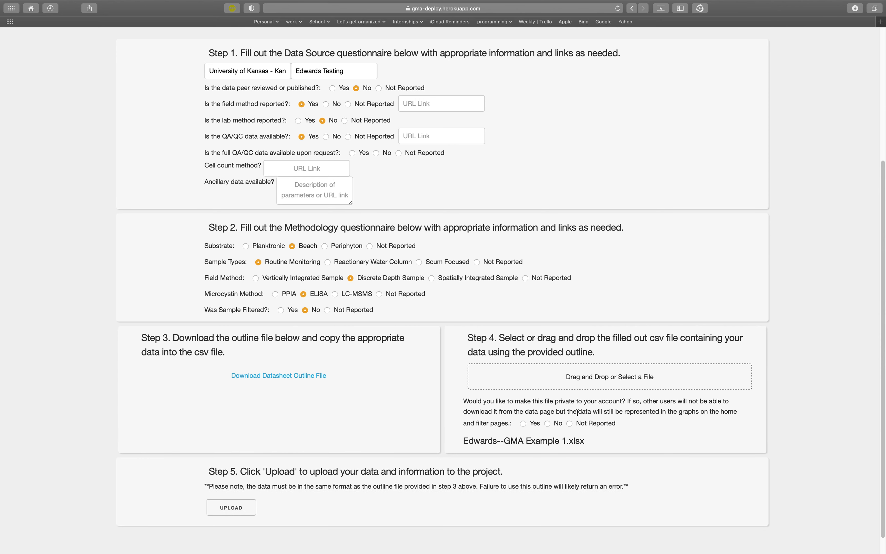
{"action": "left_click_drag", "start_coordinate": [463, 441], "coordinate": [600, 440]}
{"action": "left_click", "coordinate": [601, 441]}
Tick the first two available datasets on the Data page and return to the Home page.
{"action": "scroll", "coordinate": [519, 410], "scroll_direction": "up", "scroll_amount": 5}
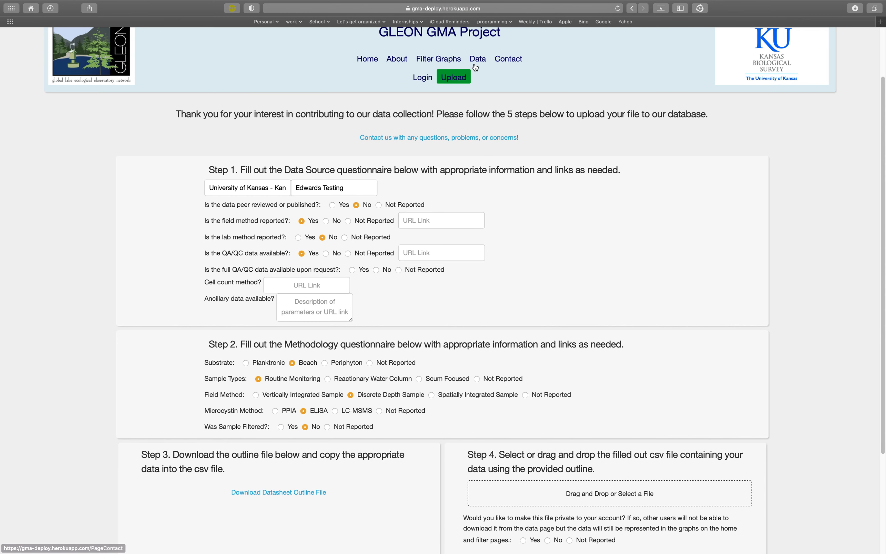
{"action": "left_click", "coordinate": [484, 59]}
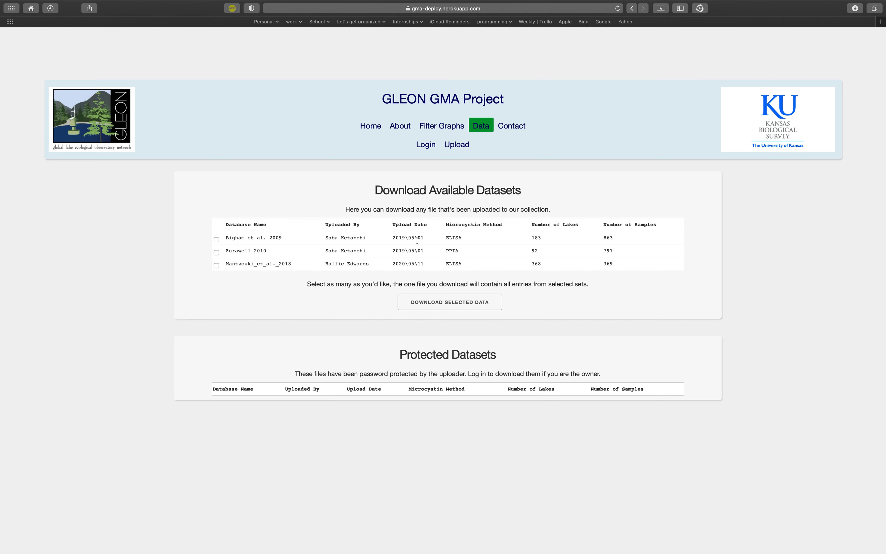
{"action": "left_click", "coordinate": [217, 240]}
{"action": "left_click", "coordinate": [217, 252]}
{"action": "left_click", "coordinate": [371, 125]}
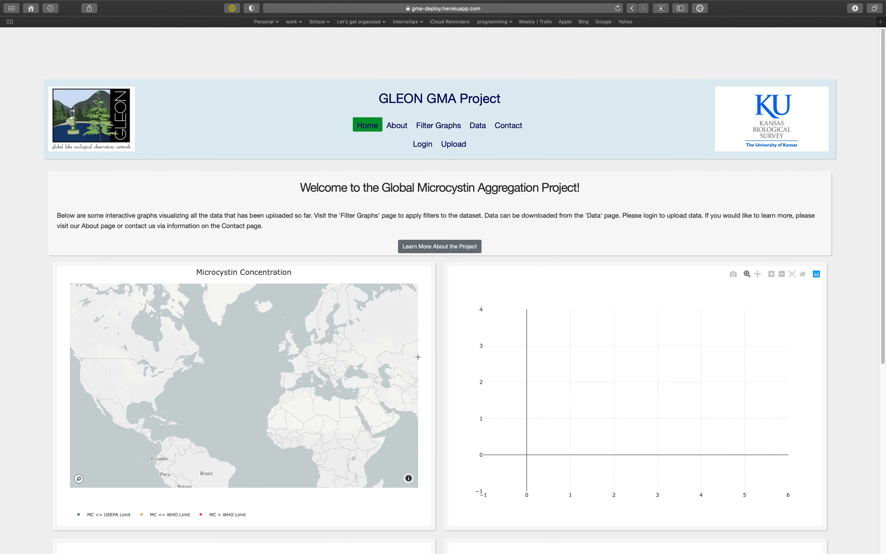
Reopen the Upload page, set the file as private, and choose the GMA Example 1.xlsx workbook as the dataset.
{"action": "left_click", "coordinate": [444, 146]}
{"action": "scroll", "coordinate": [458, 289], "scroll_direction": "down", "scroll_amount": 5}
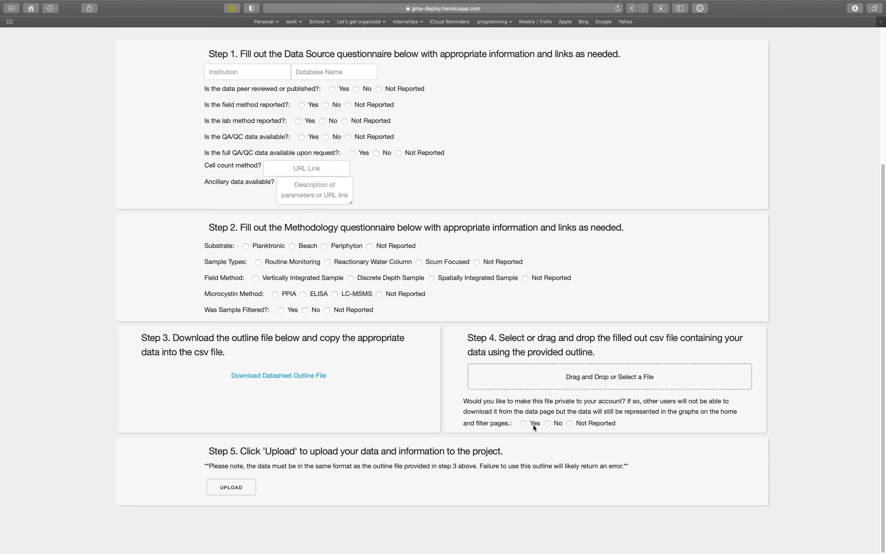
{"action": "left_click", "coordinate": [598, 374]}
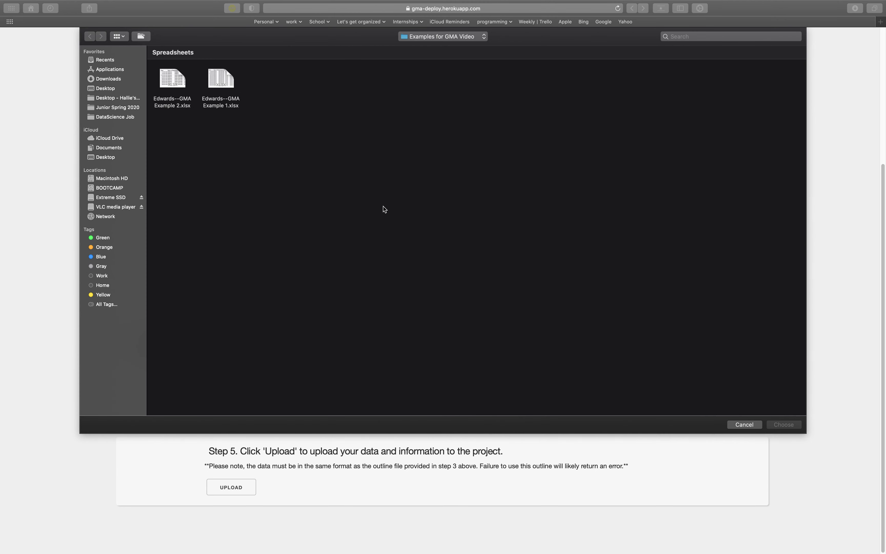
{"action": "double_click", "coordinate": [220, 79]}
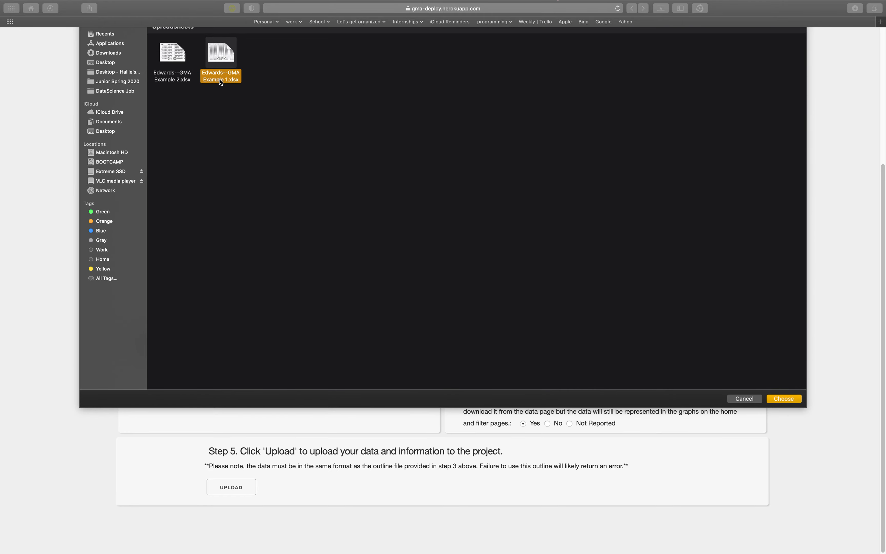
Enter University of Kansas - KBS as the institution and a surname followed by Testing as the database name.
{"action": "scroll", "coordinate": [370, 281], "scroll_direction": "up", "scroll_amount": 5}
{"action": "left_click", "coordinate": [276, 169]}
{"action": "type", "text": "Univers"}
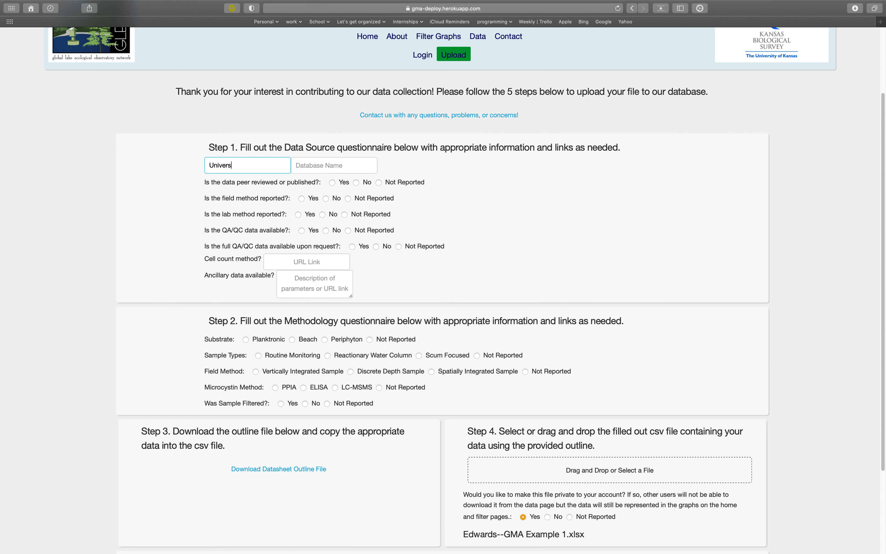
{"action": "type", "text": "ity of Kansas - KBS"}
{"action": "key", "text": "Tab"}
{"action": "type", "text": "Edwards PE"}
{"action": "key", "text": "BackSpace"}
{"action": "key", "text": "BackSpace"}
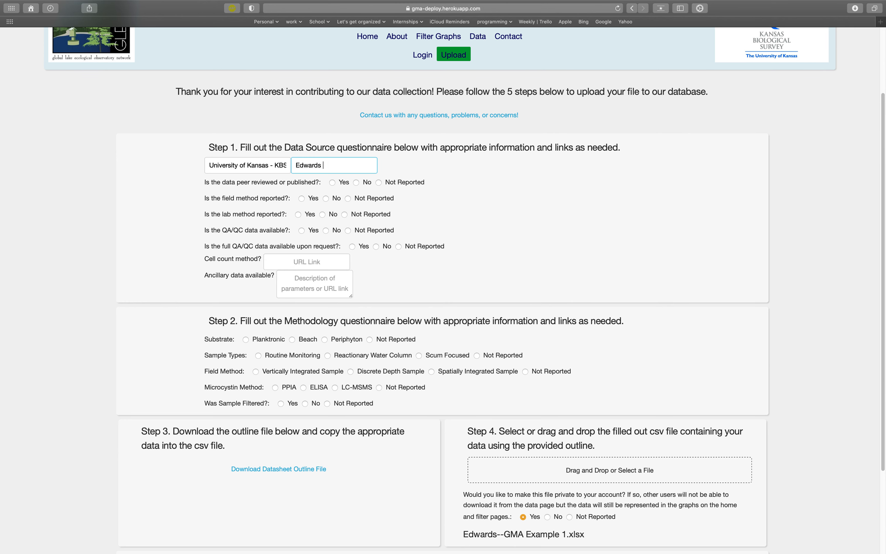
{"action": "type", "text": "Testing"}
Answer Yes for peer reviewed, No for field and lab method reported, and Yes for QA/QC data available and full QA/QC upon request.
{"action": "left_click", "coordinate": [344, 182]}
{"action": "left_click", "coordinate": [336, 199]}
{"action": "left_click", "coordinate": [323, 215]}
{"action": "left_click", "coordinate": [301, 231]}
{"action": "left_click", "coordinate": [352, 246]}
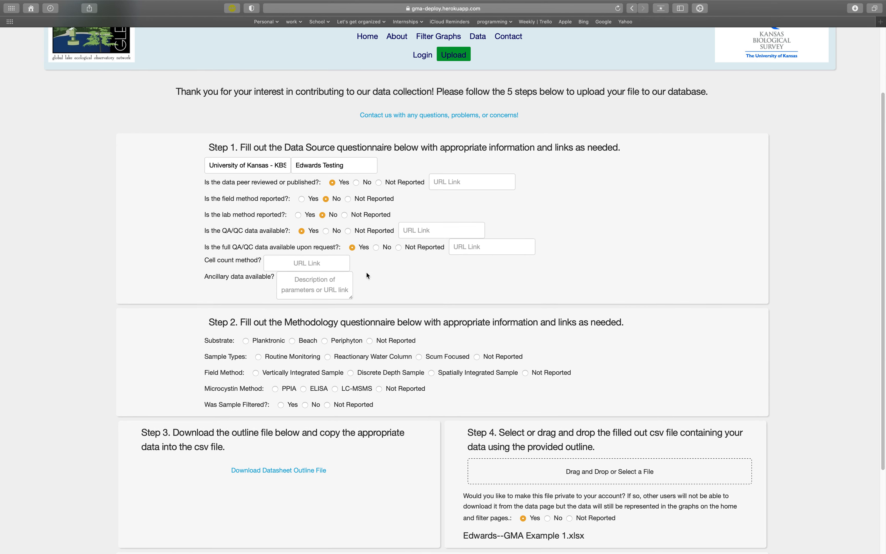
Set the methodology to Periphyton, Reactionary Water Column, Vertically Integrated Sample, and Not Reported for the microcystin method.
{"action": "scroll", "coordinate": [366, 264], "scroll_direction": "down", "scroll_amount": 3}
{"action": "left_click", "coordinate": [327, 272]}
{"action": "left_click", "coordinate": [317, 289]}
{"action": "left_click", "coordinate": [350, 257]}
{"action": "left_click", "coordinate": [385, 305]}
Upload the completed questionnaires and the selected dataset file to the project.
{"action": "scroll", "coordinate": [377, 322], "scroll_direction": "down", "scroll_amount": 1}
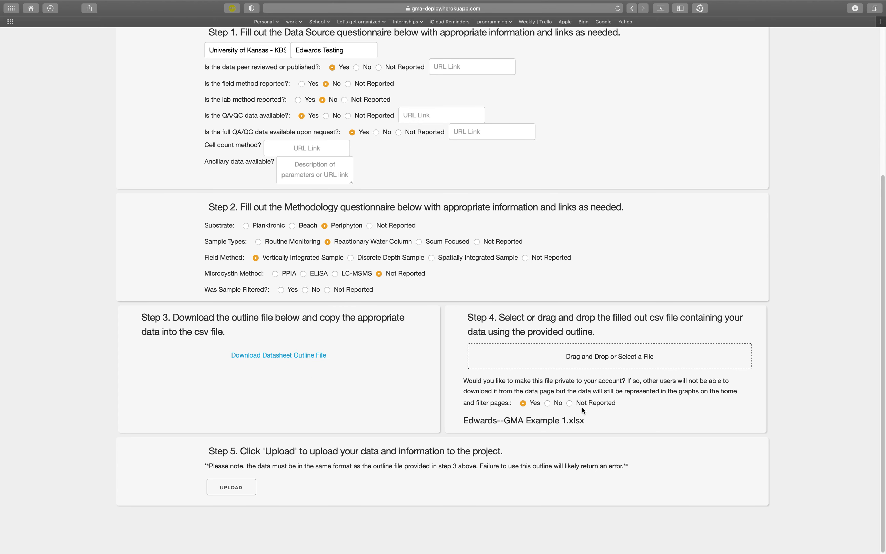
{"action": "left_click", "coordinate": [246, 493]}
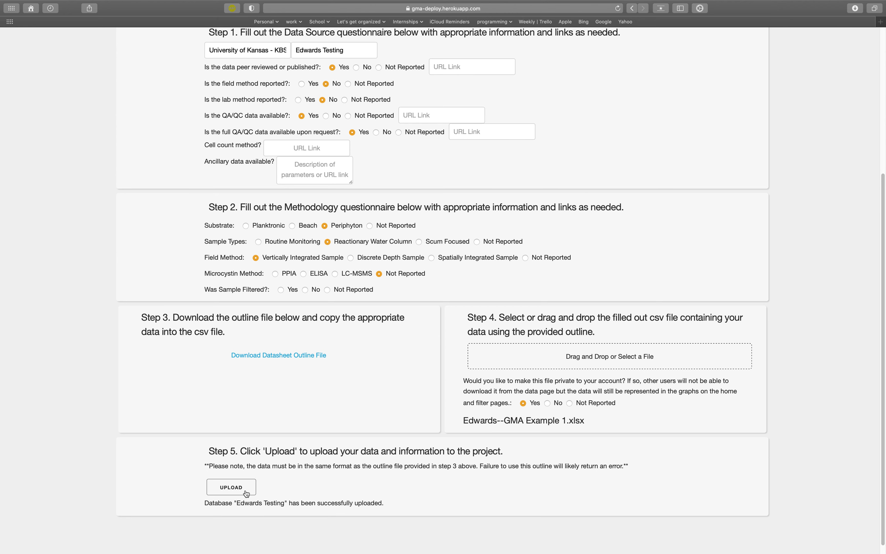
{"action": "triple_click", "coordinate": [263, 502]}
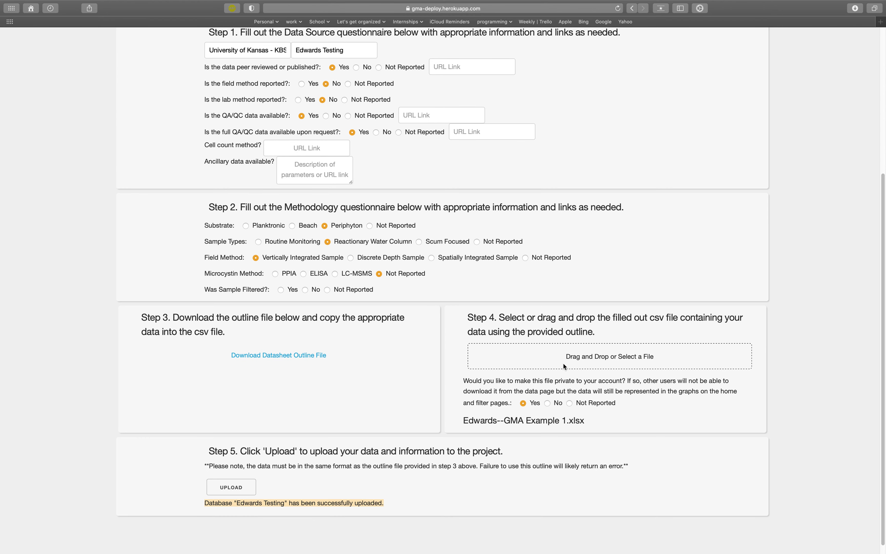
Check the selected file's extension and browse the Desktop files in the file chooser, leaving it without choosing one.
{"action": "left_click_drag", "start_coordinate": [569, 419], "coordinate": [589, 420]}
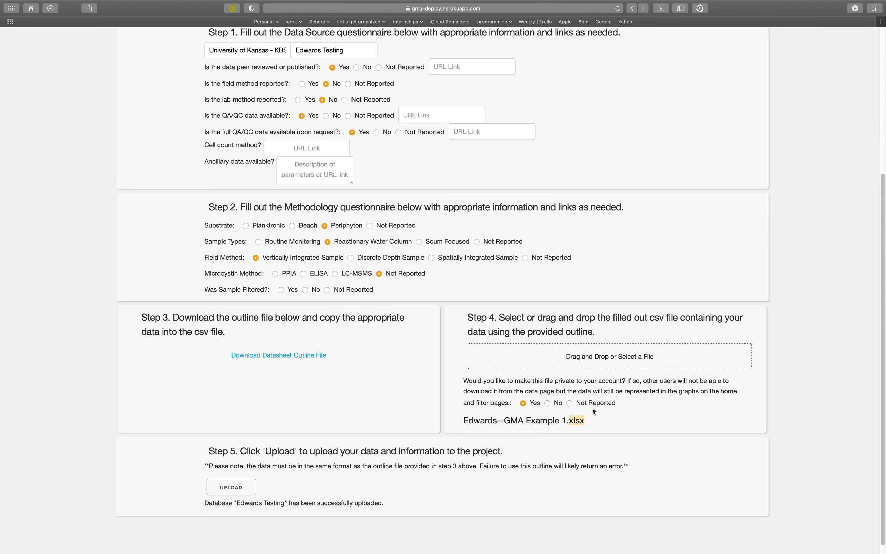
{"action": "left_click", "coordinate": [599, 359]}
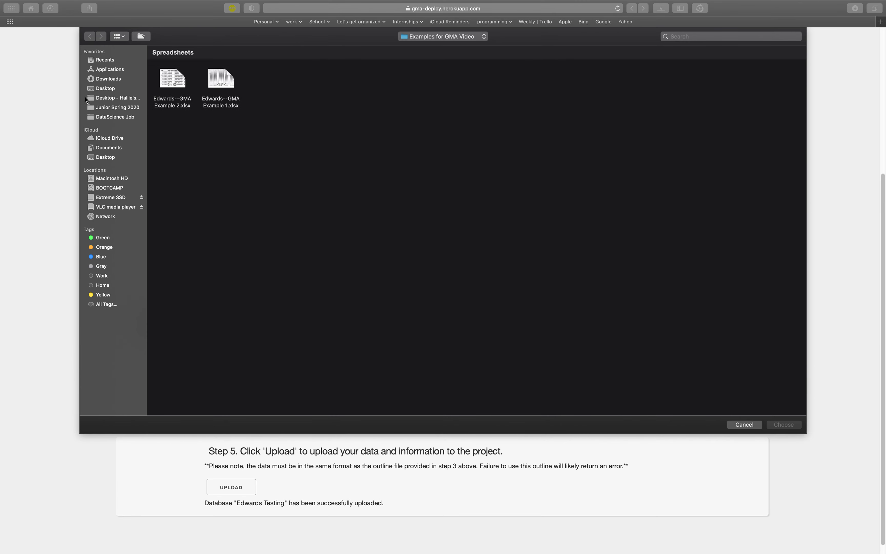
{"action": "left_click", "coordinate": [98, 89]}
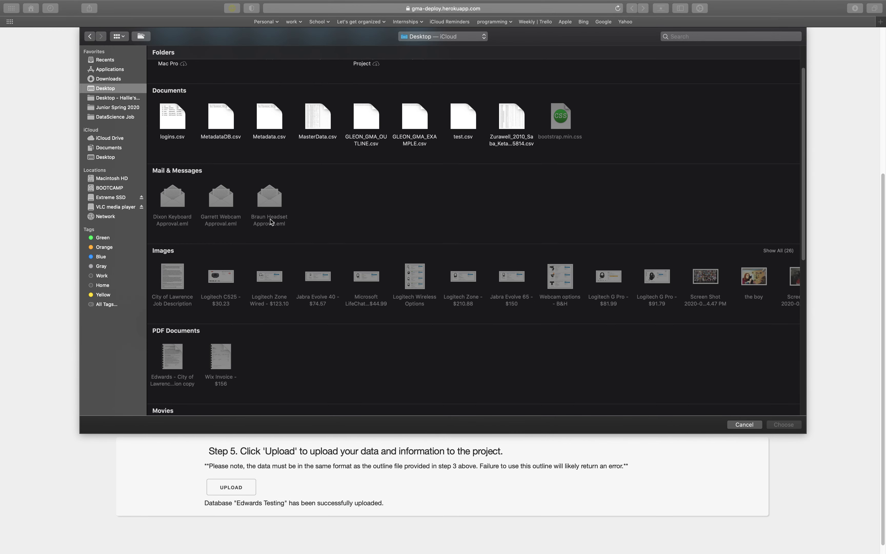
{"action": "scroll", "coordinate": [256, 220], "scroll_direction": "down", "scroll_amount": 3}
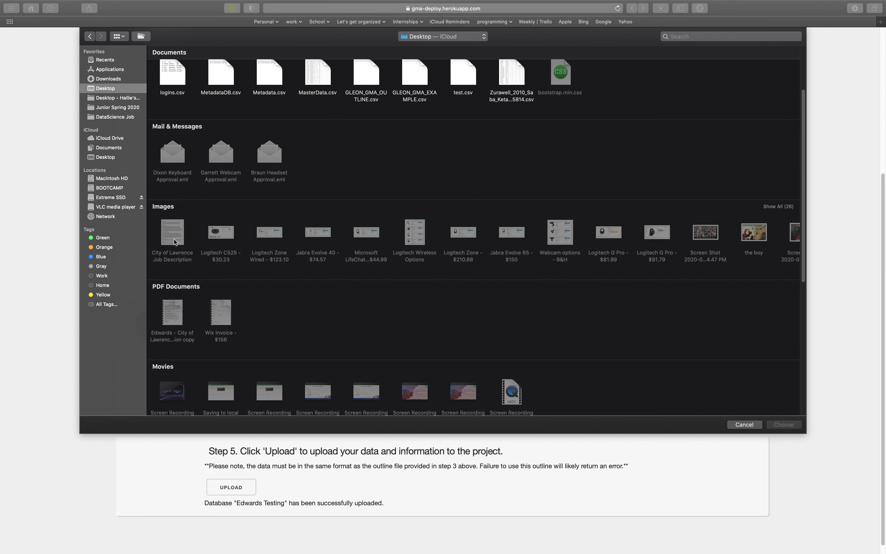
{"action": "scroll", "coordinate": [200, 278], "scroll_direction": "down", "scroll_amount": 5}
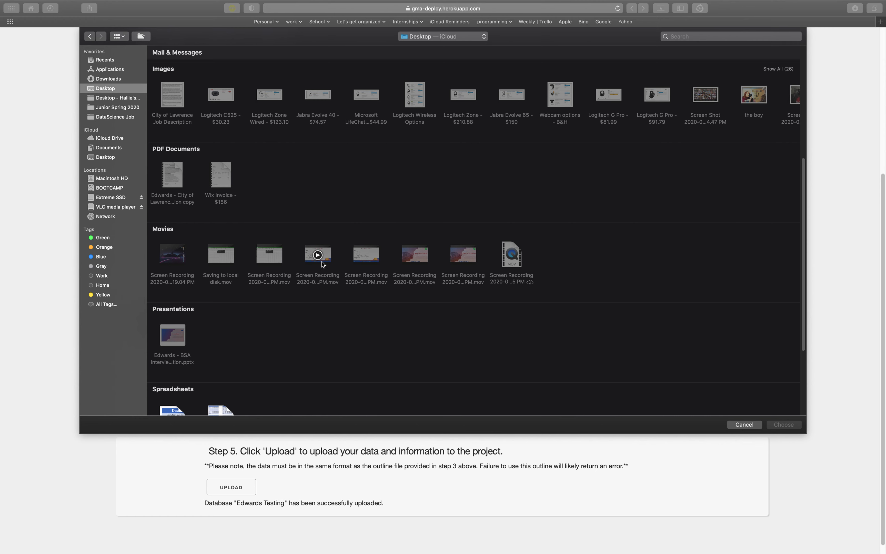
{"action": "scroll", "coordinate": [368, 242], "scroll_direction": "up", "scroll_amount": 8}
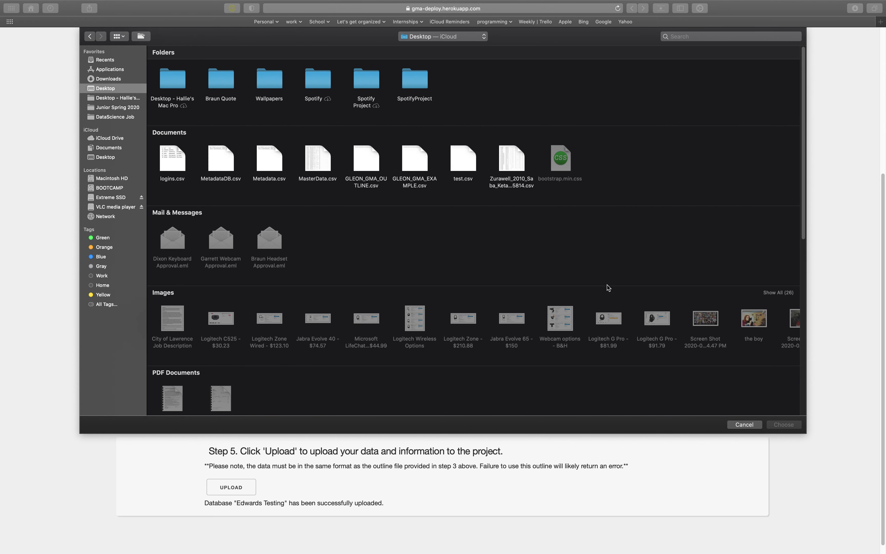
{"action": "left_click", "coordinate": [745, 425]}
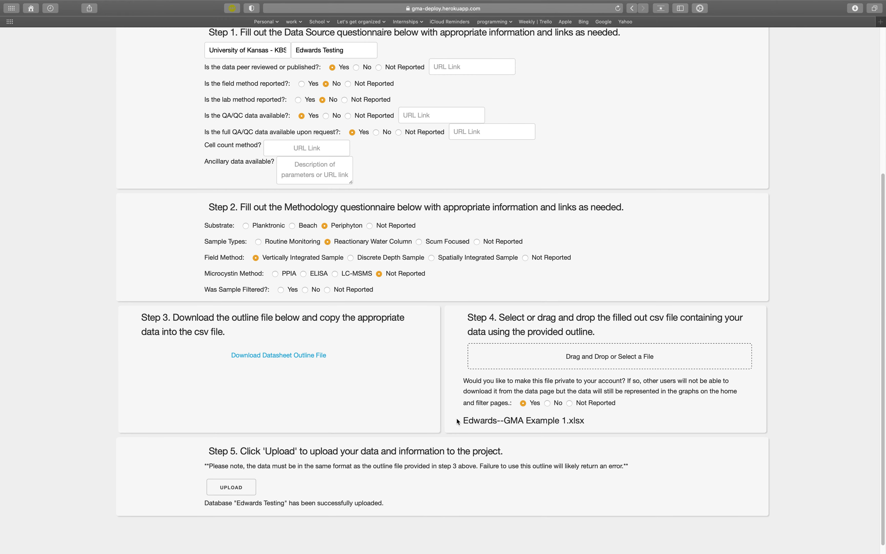
Examine the available and protected dataset lists on the Data page and view the Contact page.
{"action": "scroll", "coordinate": [456, 418], "scroll_direction": "up", "scroll_amount": 6}
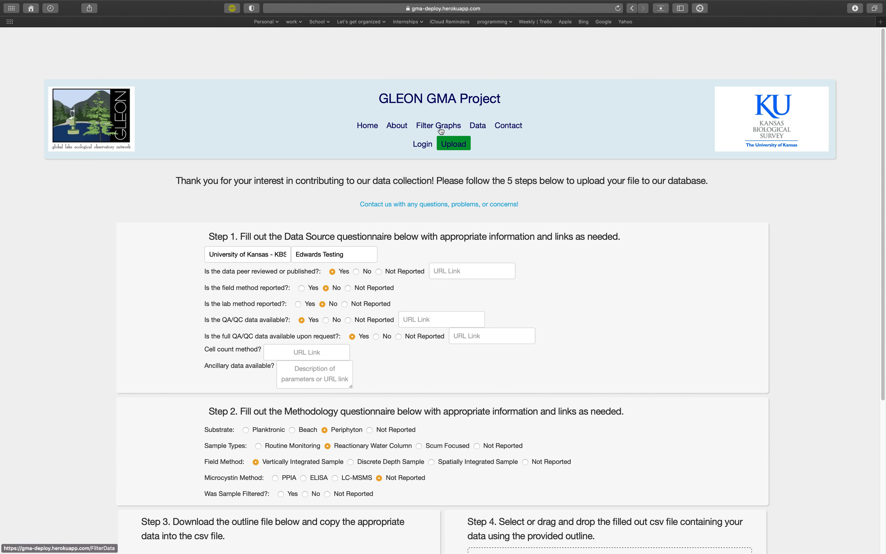
{"action": "left_click", "coordinate": [470, 130]}
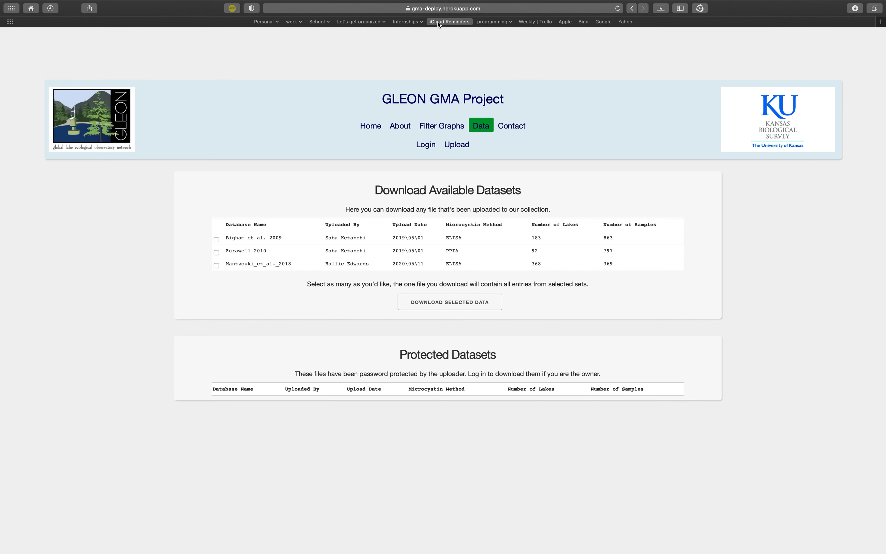
{"action": "left_click", "coordinate": [479, 8]}
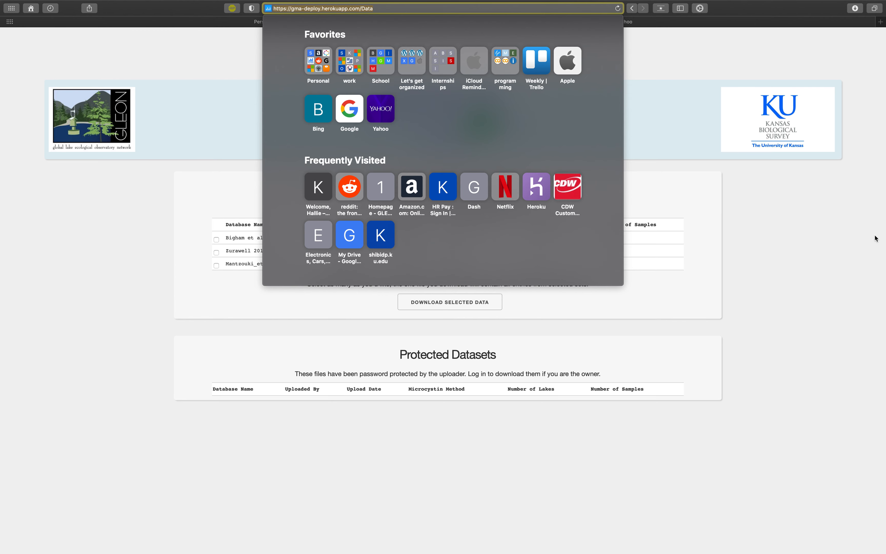
{"action": "left_click", "coordinate": [814, 227]}
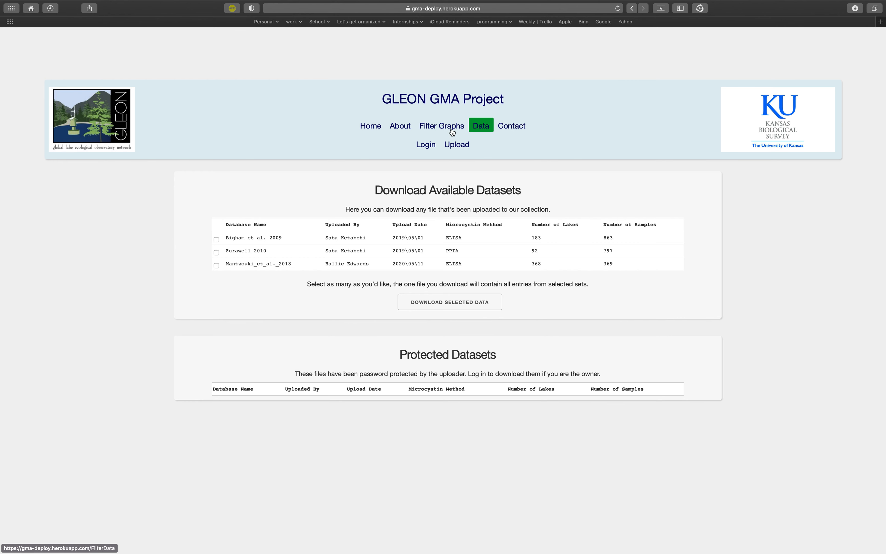
{"action": "left_click", "coordinate": [504, 124]}
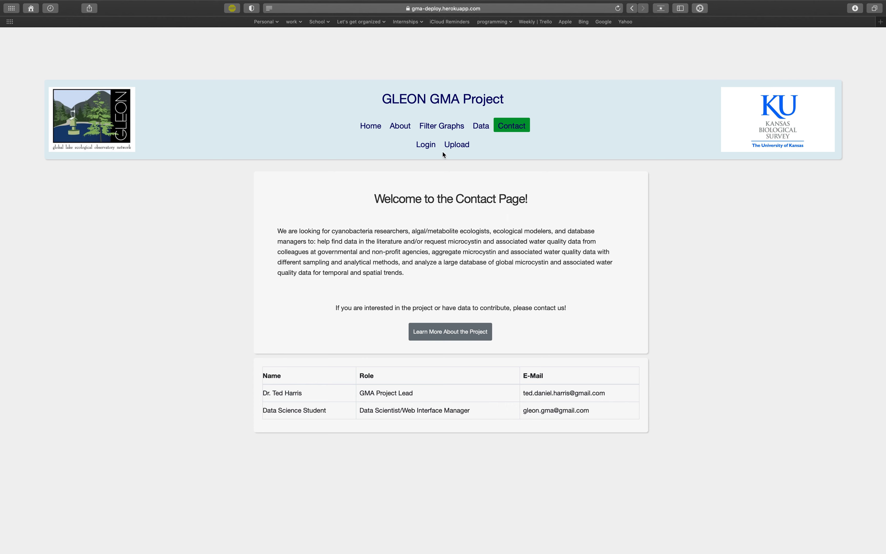
Open the Filter Graphs page and customize the substrate filter to show only Beach data.
{"action": "left_click", "coordinate": [423, 131]}
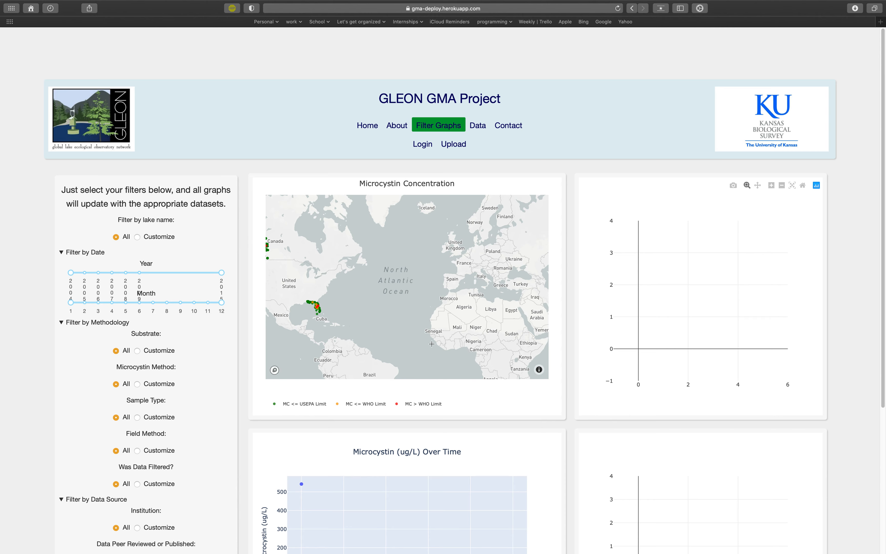
{"action": "scroll", "coordinate": [862, 307], "scroll_direction": "down", "scroll_amount": 2}
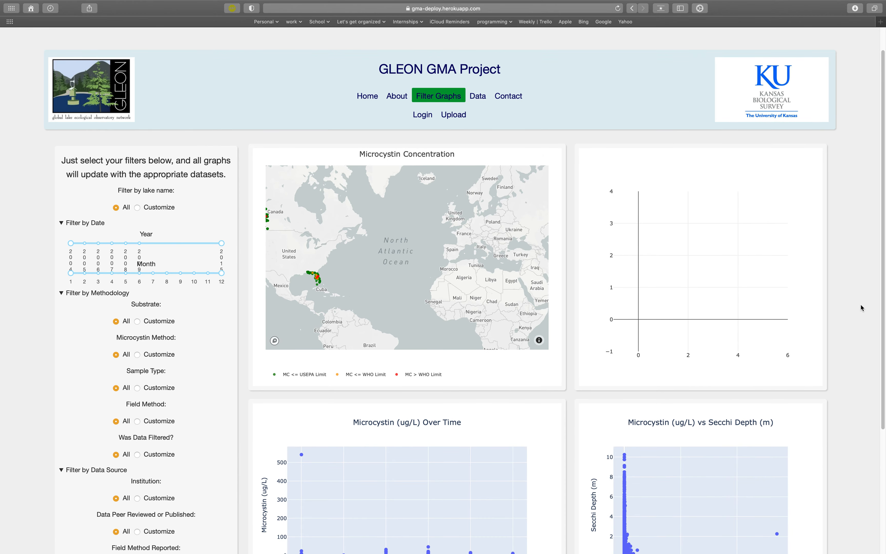
{"action": "scroll", "coordinate": [854, 302], "scroll_direction": "down", "scroll_amount": 3}
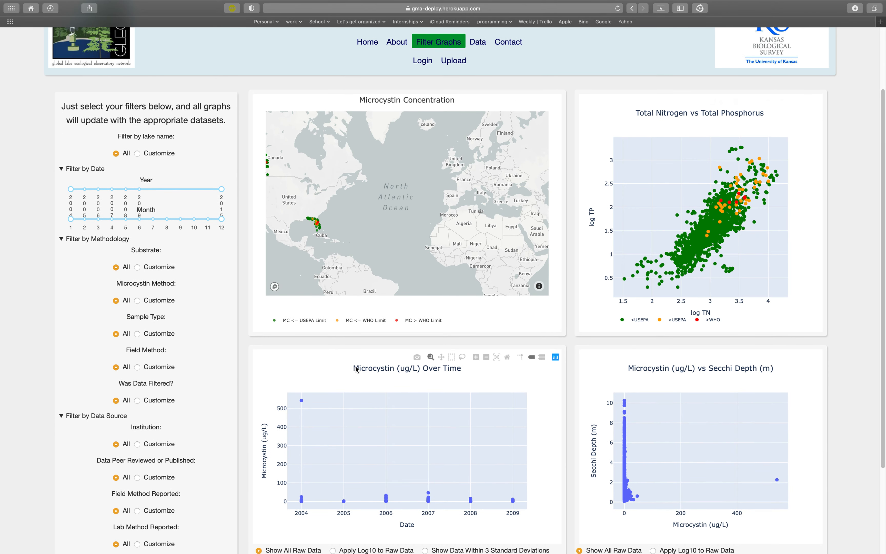
{"action": "left_click", "coordinate": [167, 271]}
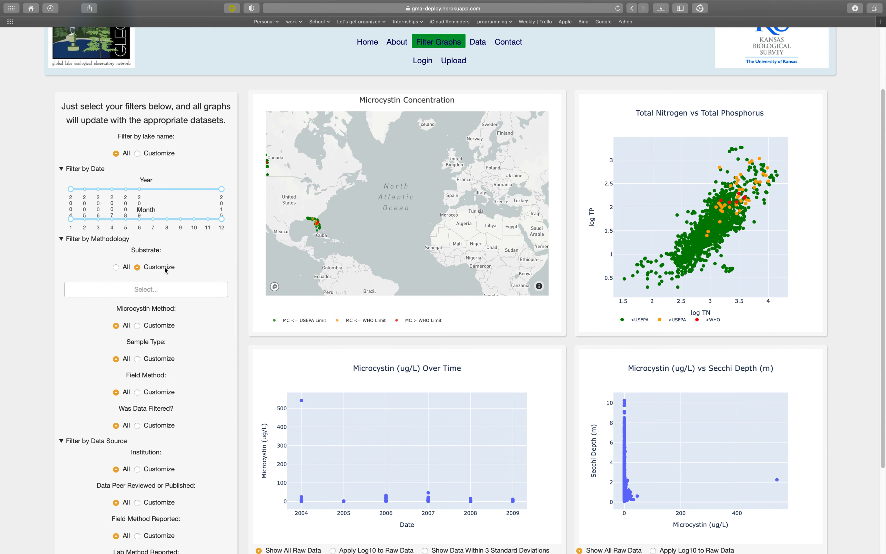
{"action": "left_click", "coordinate": [149, 288]}
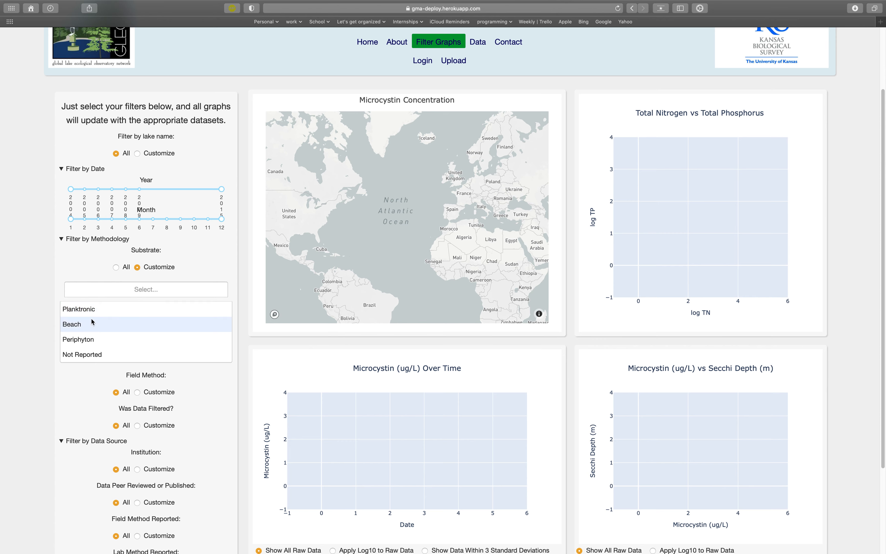
{"action": "left_click", "coordinate": [98, 324]}
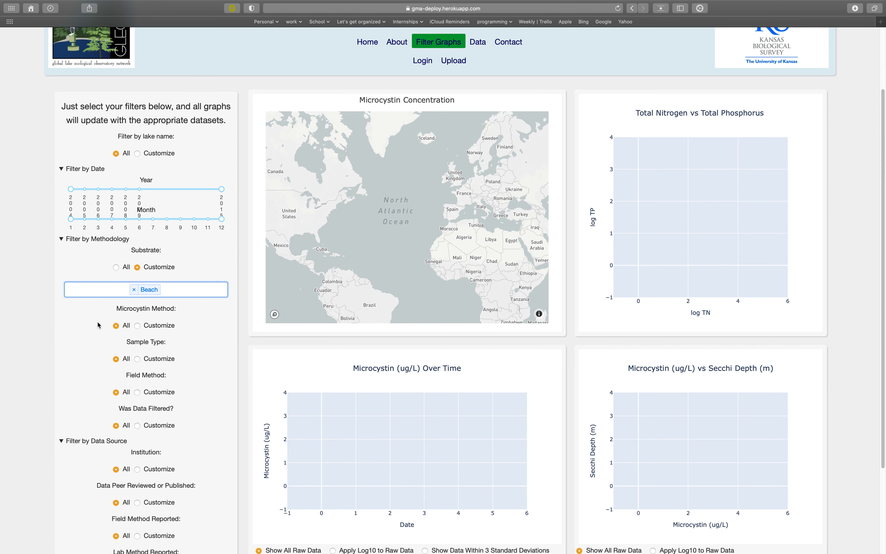
{"action": "left_click", "coordinate": [206, 274]}
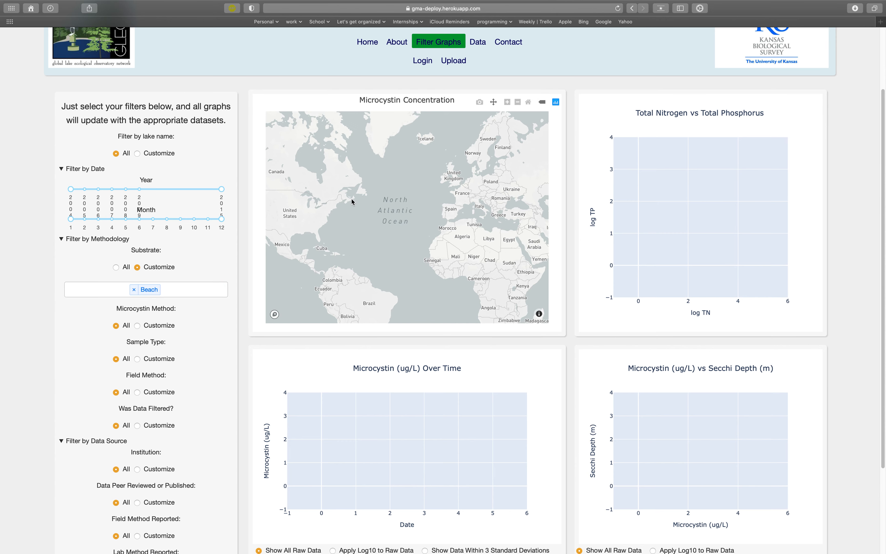
Replace the Beach selection in the substrate filter with Planktronic, Periphyton and Not Reported.
{"action": "scroll", "coordinate": [351, 200], "scroll_direction": "down", "scroll_amount": 2}
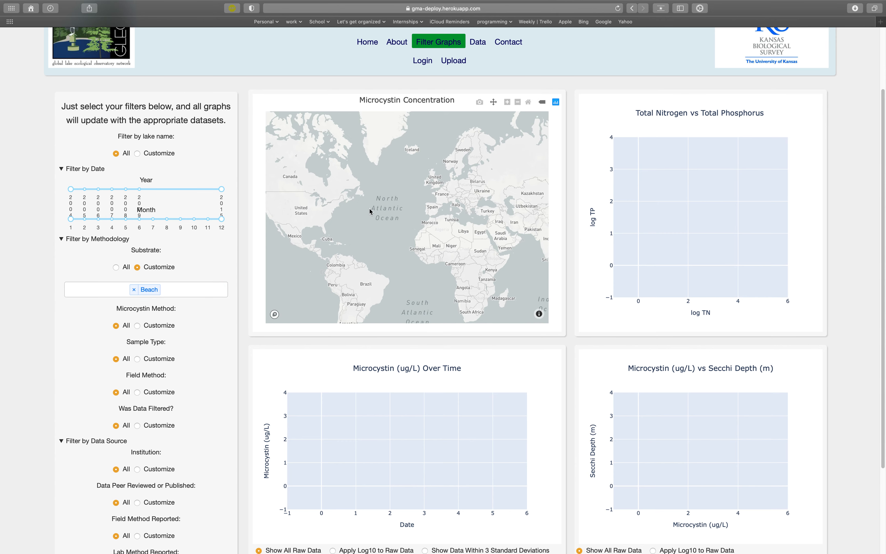
{"action": "left_click", "coordinate": [134, 289]}
{"action": "left_click", "coordinate": [130, 314]}
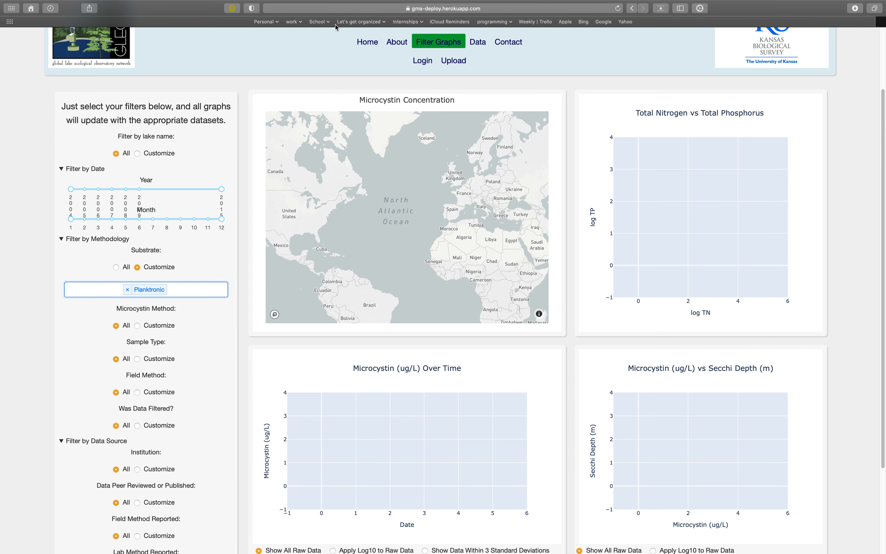
{"action": "left_click", "coordinate": [880, 21]}
{"action": "left_click", "coordinate": [286, 33]}
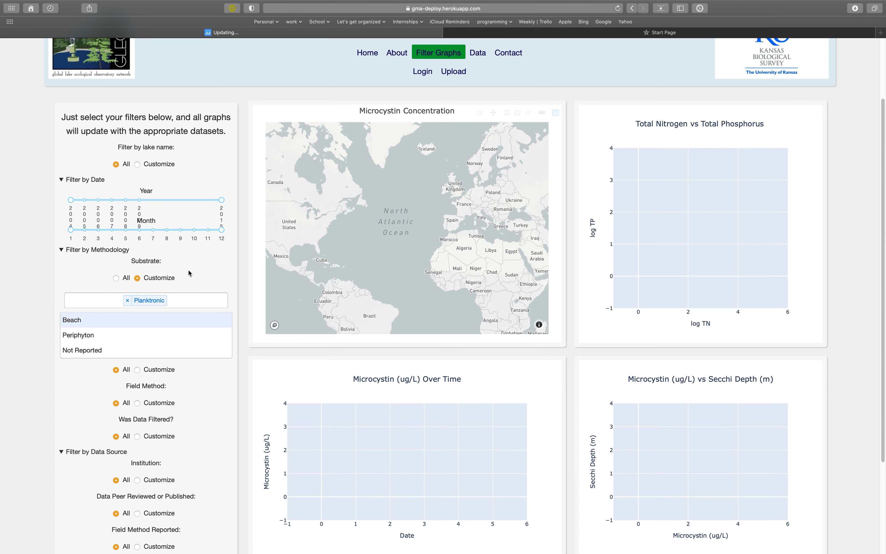
{"action": "left_click", "coordinate": [145, 338]}
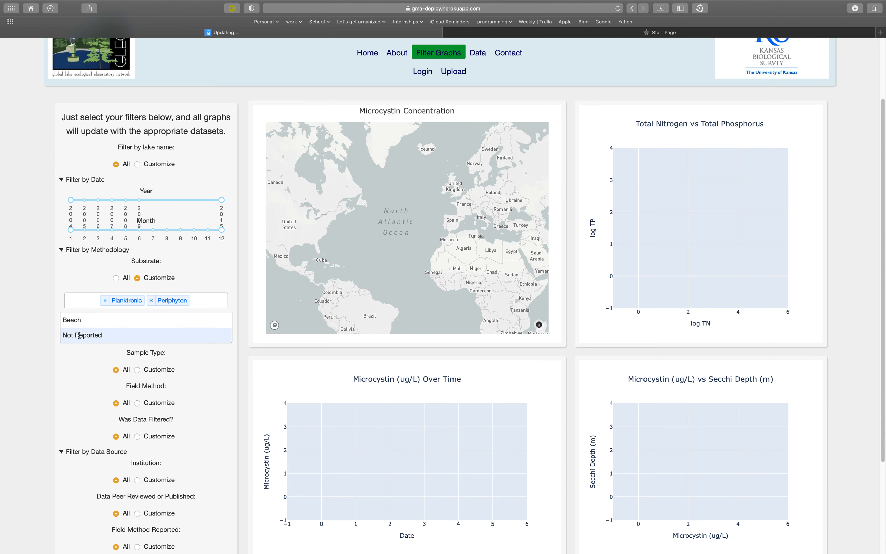
{"action": "left_click", "coordinate": [93, 334]}
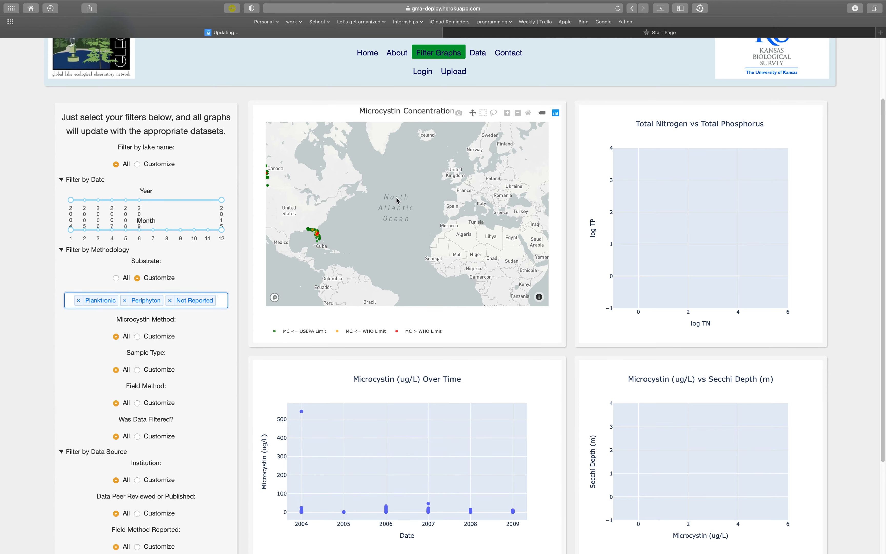
Examine the microcystin sampling points around Alberta on the concentration map, including lake names and the limit colour legend.
{"action": "left_click_drag", "start_coordinate": [383, 226], "coordinate": [423, 240]}
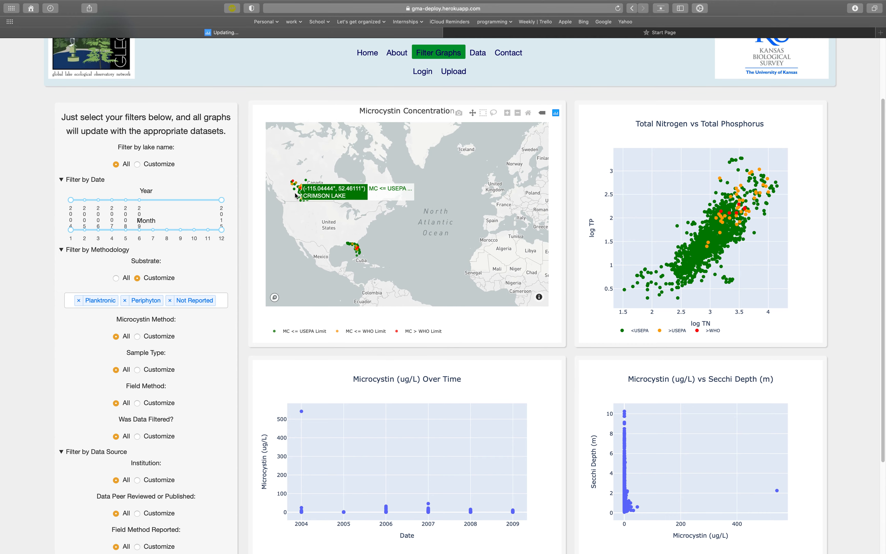
{"action": "left_click_drag", "start_coordinate": [349, 200], "coordinate": [432, 241]}
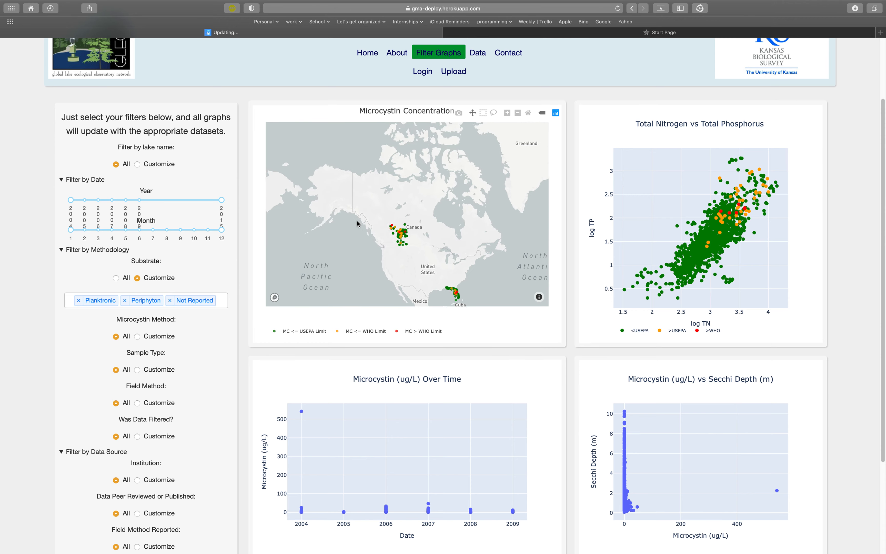
{"action": "scroll", "coordinate": [426, 244], "scroll_direction": "up", "scroll_amount": 3}
{"action": "scroll", "coordinate": [426, 245], "scroll_direction": "up", "scroll_amount": 5}
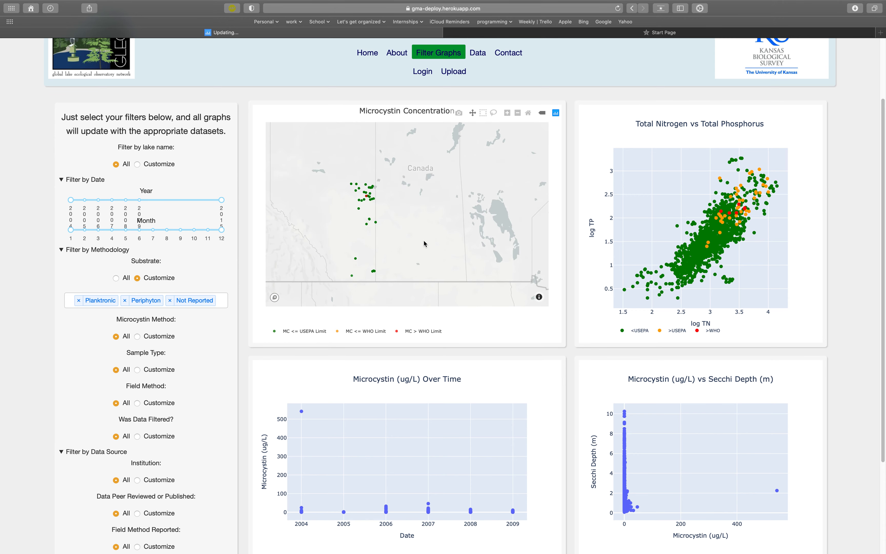
{"action": "mouse_move", "coordinate": [365, 207]}
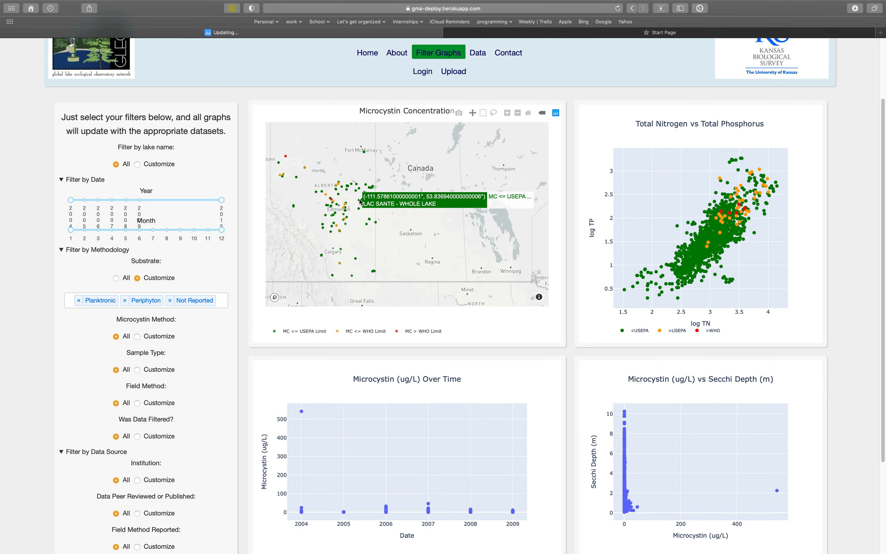
{"action": "scroll", "coordinate": [359, 201], "scroll_direction": "up", "scroll_amount": 4}
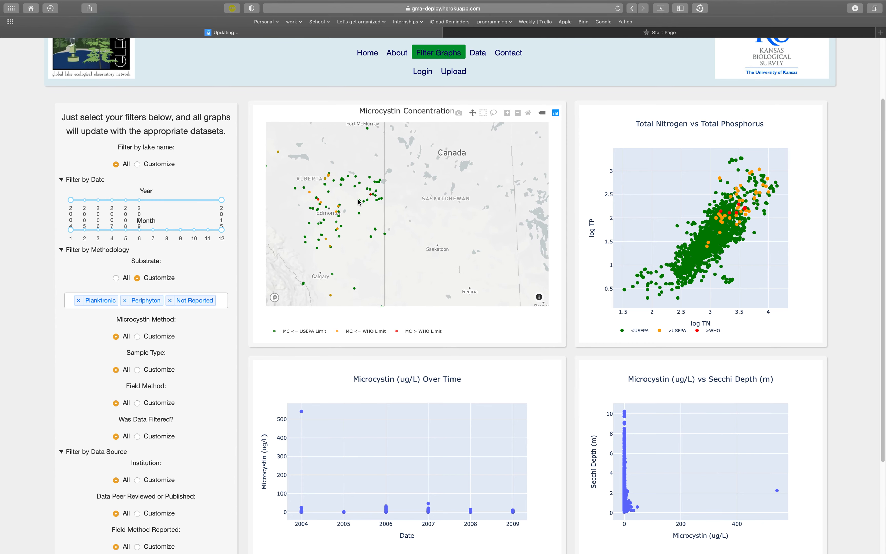
{"action": "scroll", "coordinate": [359, 201], "scroll_direction": "up", "scroll_amount": 1}
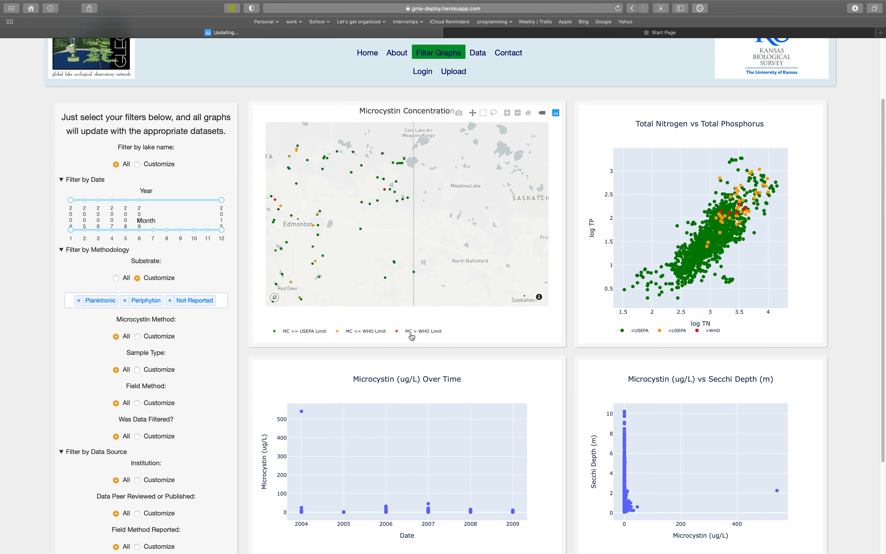
{"action": "mouse_move", "coordinate": [325, 211]}
Reset the substrate filter to All, and try ending the year range at 2009 before restoring the full range.
{"action": "left_click", "coordinate": [116, 278]}
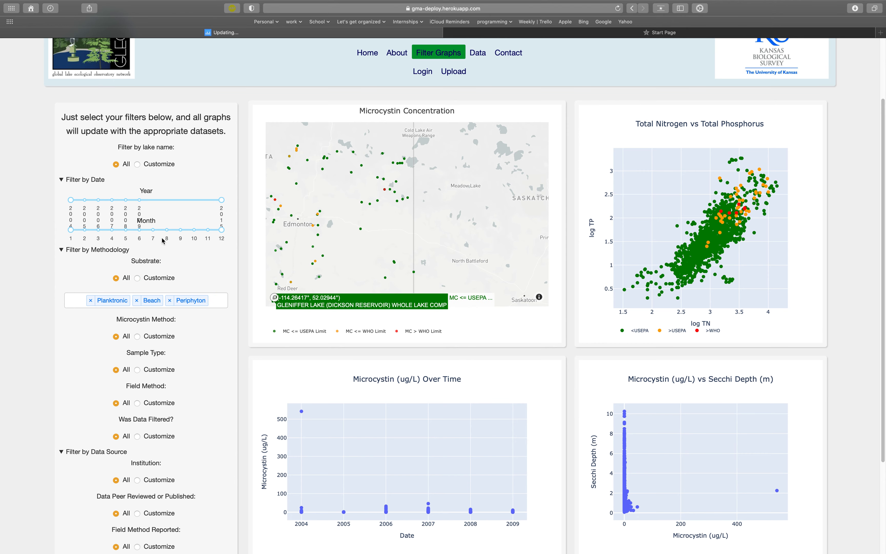
{"action": "left_click_drag", "start_coordinate": [222, 201], "coordinate": [140, 200]}
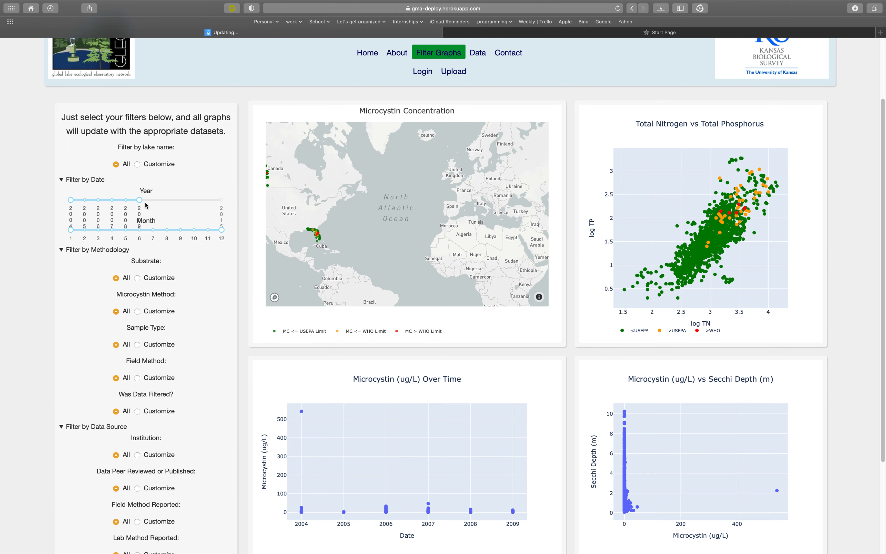
{"action": "left_click_drag", "start_coordinate": [140, 201], "coordinate": [227, 203]}
Customize the institution filter to show only Alberta Environment data.
{"action": "scroll", "coordinate": [143, 256], "scroll_direction": "down", "scroll_amount": 2}
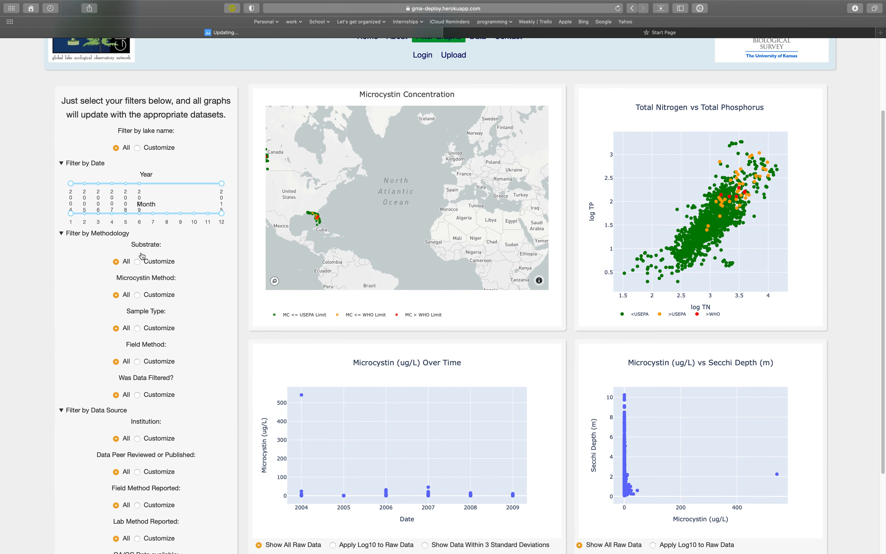
{"action": "scroll", "coordinate": [240, 328], "scroll_direction": "down", "scroll_amount": 5}
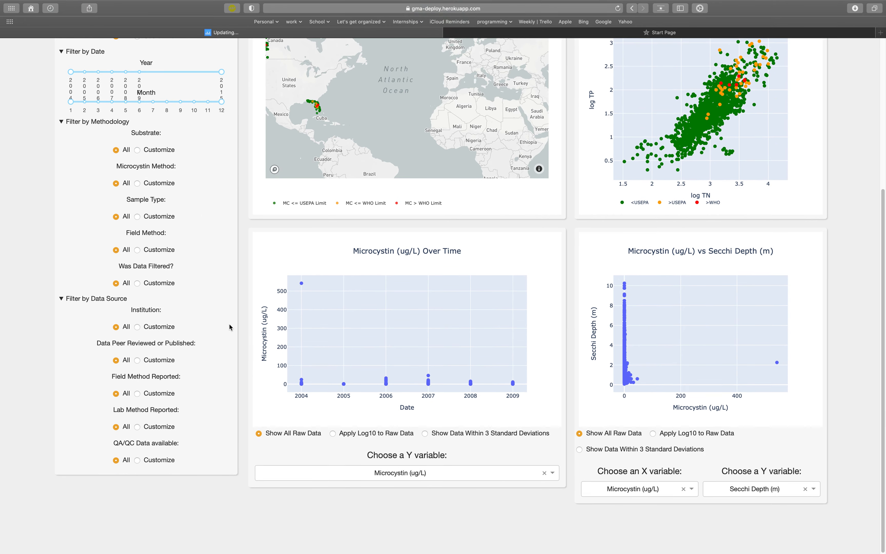
{"action": "left_click", "coordinate": [156, 326]}
{"action": "left_click", "coordinate": [139, 356]}
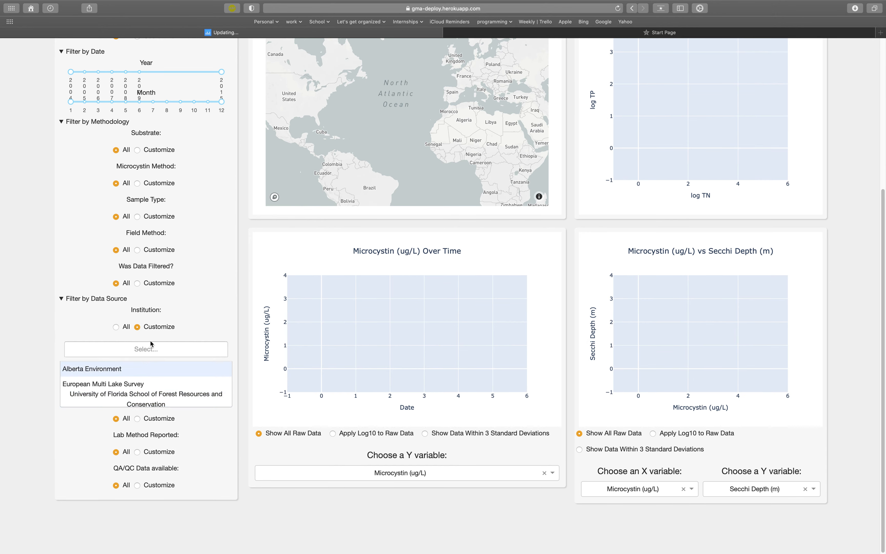
{"action": "left_click", "coordinate": [146, 369]}
{"action": "left_click", "coordinate": [219, 310]}
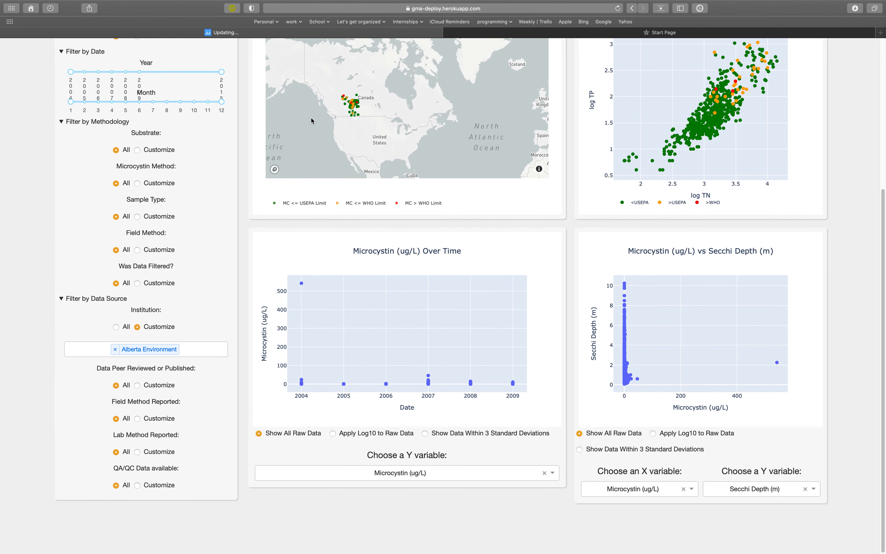
Set the Y variable of the Microcystin Over Time graph to Sampling Depth (m).
{"action": "left_click", "coordinate": [446, 470]}
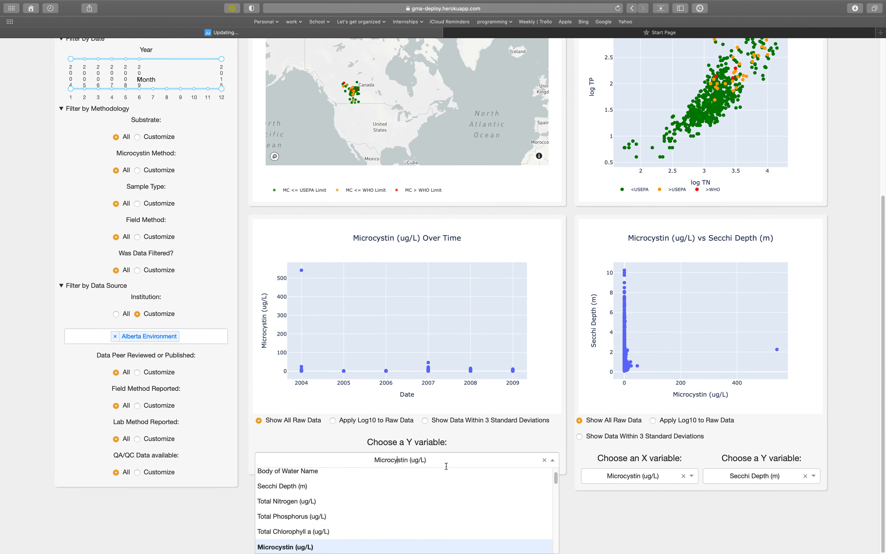
{"action": "scroll", "coordinate": [403, 507], "scroll_direction": "down", "scroll_amount": 2}
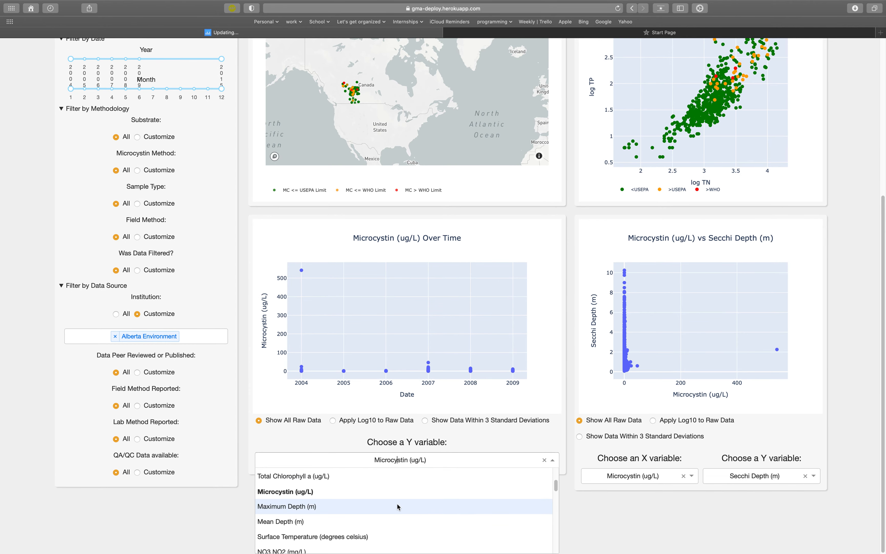
{"action": "scroll", "coordinate": [348, 518], "scroll_direction": "down", "scroll_amount": 1}
{"action": "scroll", "coordinate": [306, 535], "scroll_direction": "down", "scroll_amount": 1}
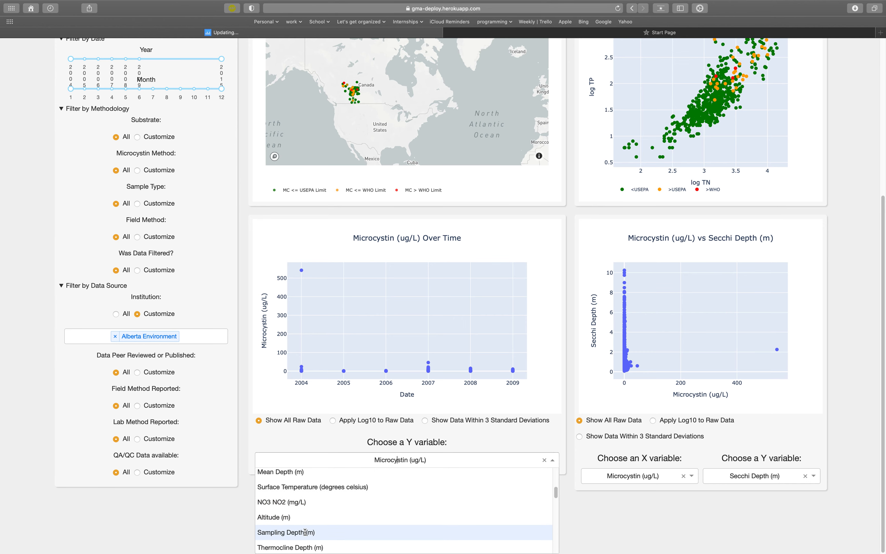
{"action": "left_click", "coordinate": [304, 535]}
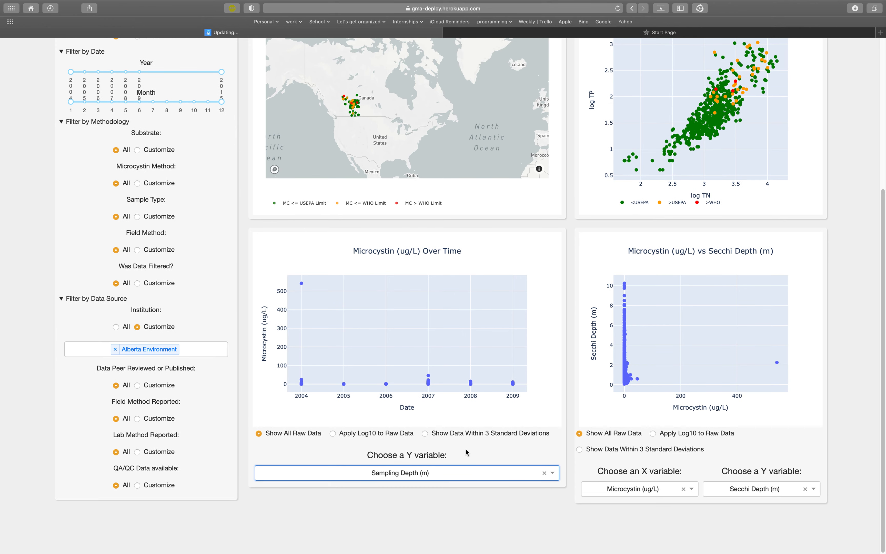
Reset the institution filter to All and look over the Y variable choices for the over-time graph without changing it.
{"action": "left_click", "coordinate": [434, 475]}
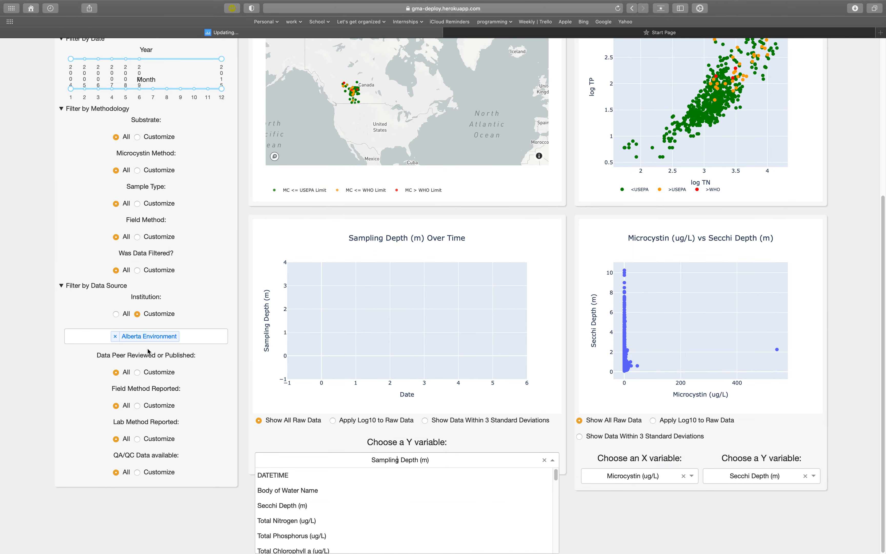
{"action": "left_click", "coordinate": [126, 326]}
{"action": "left_click", "coordinate": [116, 326]}
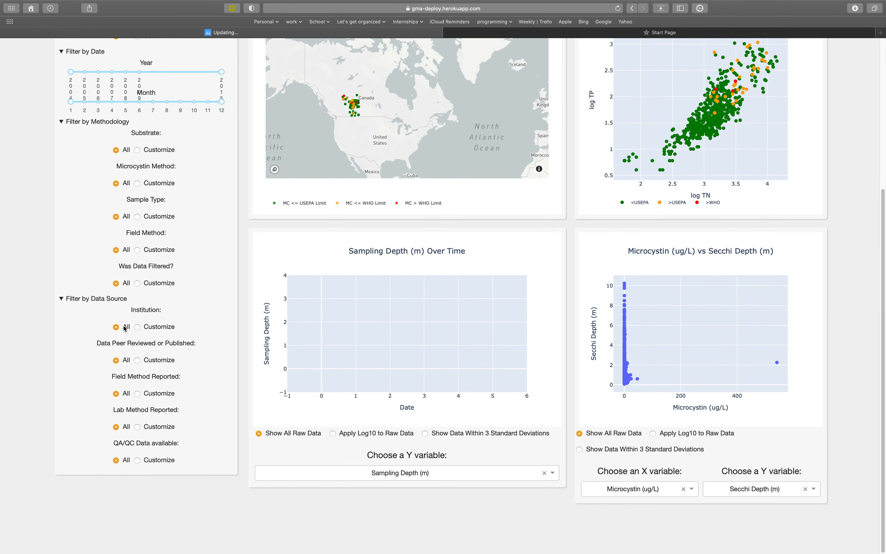
{"action": "left_click", "coordinate": [399, 476]}
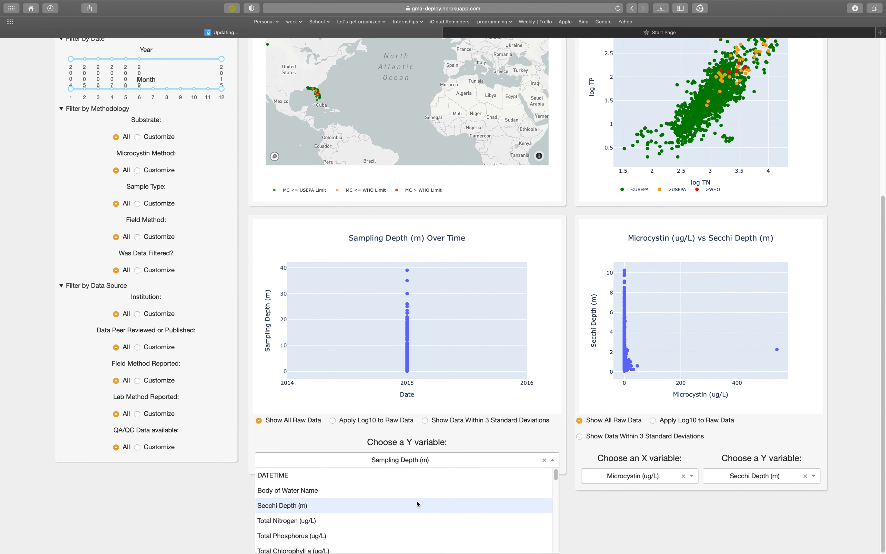
{"action": "left_click", "coordinate": [636, 504]}
Download the Bigham et al. 2009 and Mantzouki_et_al._2018 datasets together from the Data page.
{"action": "scroll", "coordinate": [428, 311], "scroll_direction": "up", "scroll_amount": 5}
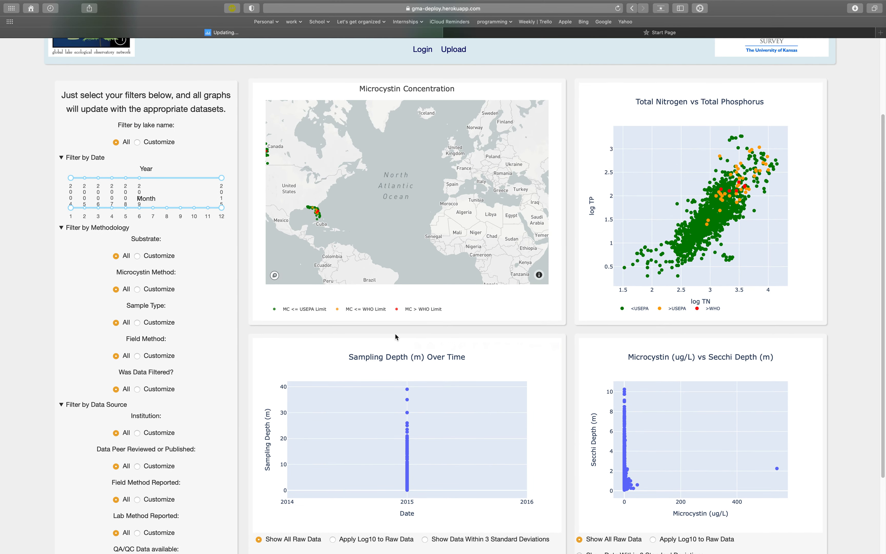
{"action": "scroll", "coordinate": [844, 275], "scroll_direction": "up", "scroll_amount": 5}
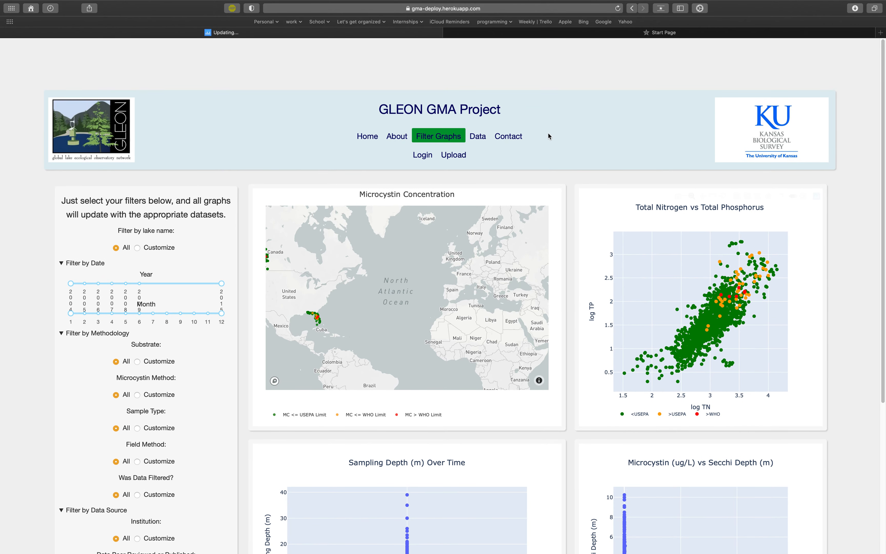
{"action": "left_click", "coordinate": [478, 141]}
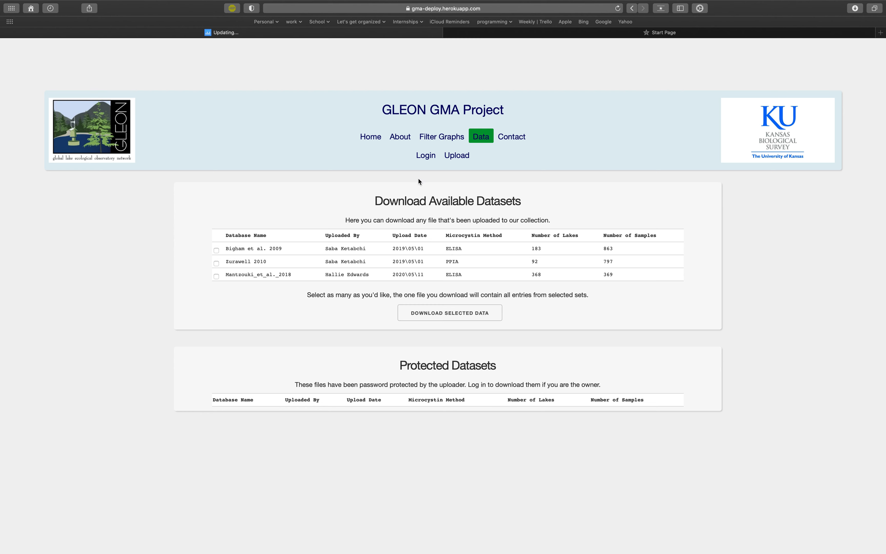
{"action": "left_click", "coordinate": [216, 250]}
{"action": "left_click", "coordinate": [216, 277]}
{"action": "left_click", "coordinate": [463, 318]}
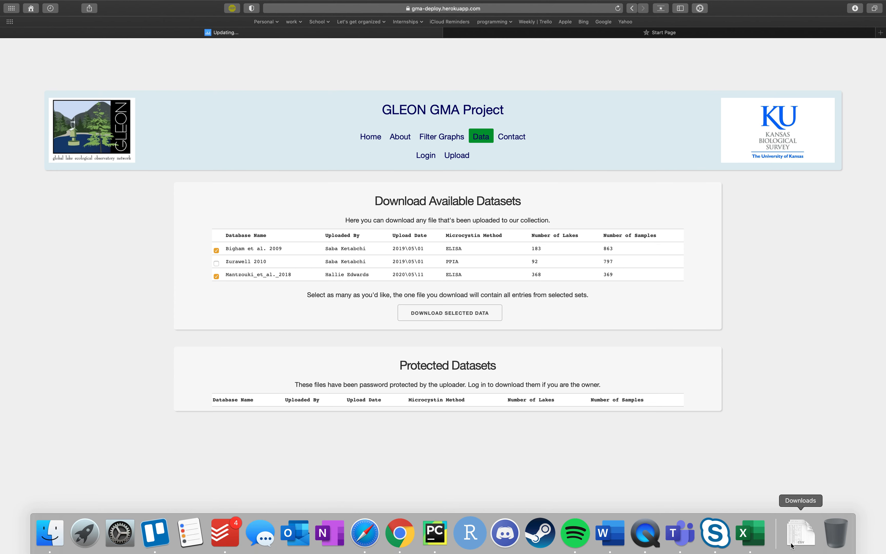
Open the downloaded data-8 file in Excel and examine the combined rows and reference IDs of the two datasets.
{"action": "left_click", "coordinate": [801, 533]}
{"action": "left_click", "coordinate": [404, 148]}
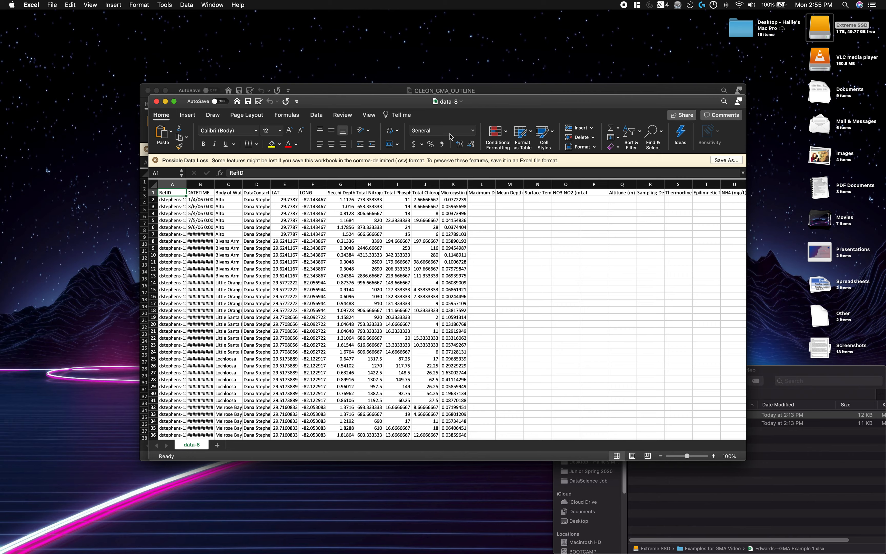
{"action": "scroll", "coordinate": [227, 251], "scroll_direction": "down", "scroll_amount": 8}
{"action": "scroll", "coordinate": [221, 248], "scroll_direction": "down", "scroll_amount": 20}
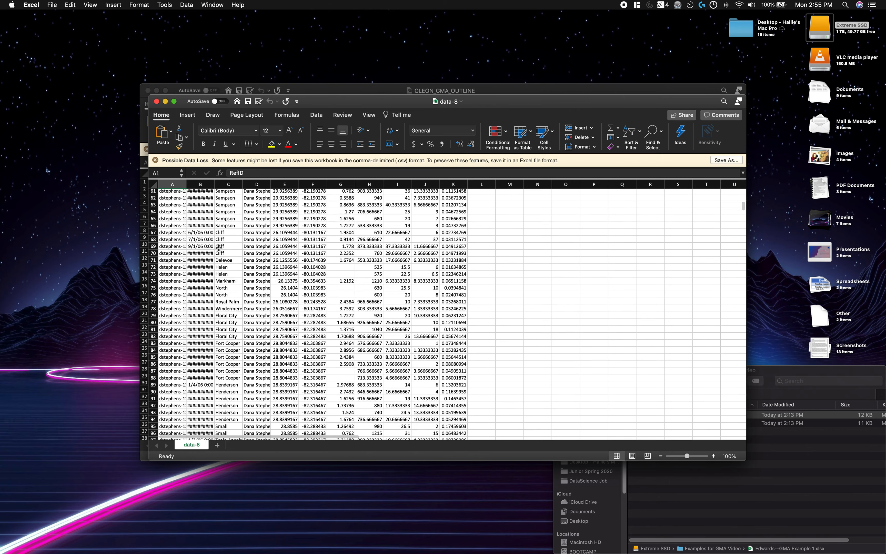
{"action": "scroll", "coordinate": [218, 248], "scroll_direction": "down", "scroll_amount": 20}
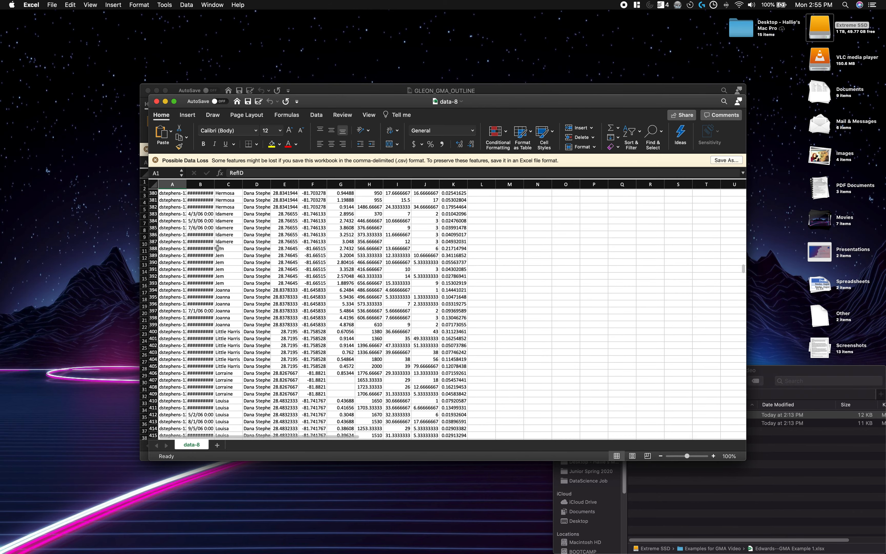
{"action": "scroll", "coordinate": [218, 248], "scroll_direction": "down", "scroll_amount": 20}
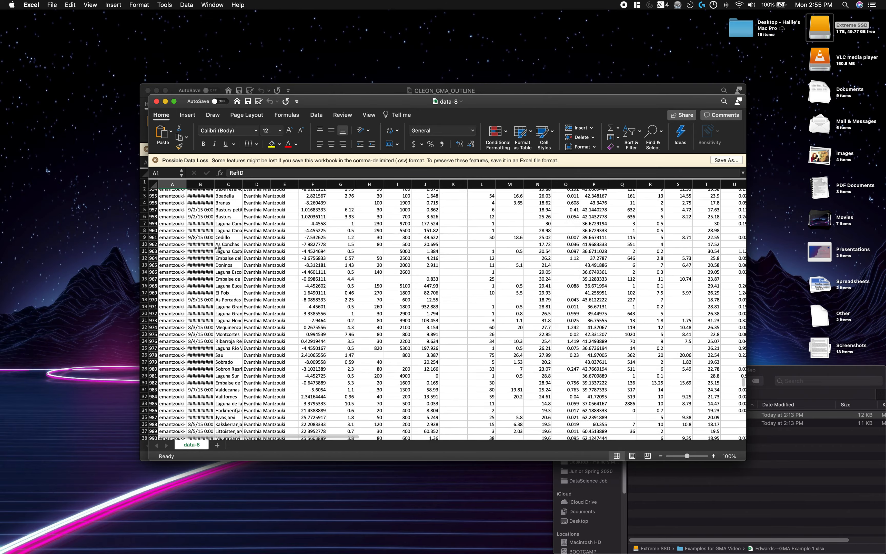
{"action": "scroll", "coordinate": [166, 241], "scroll_direction": "up", "scroll_amount": 20}
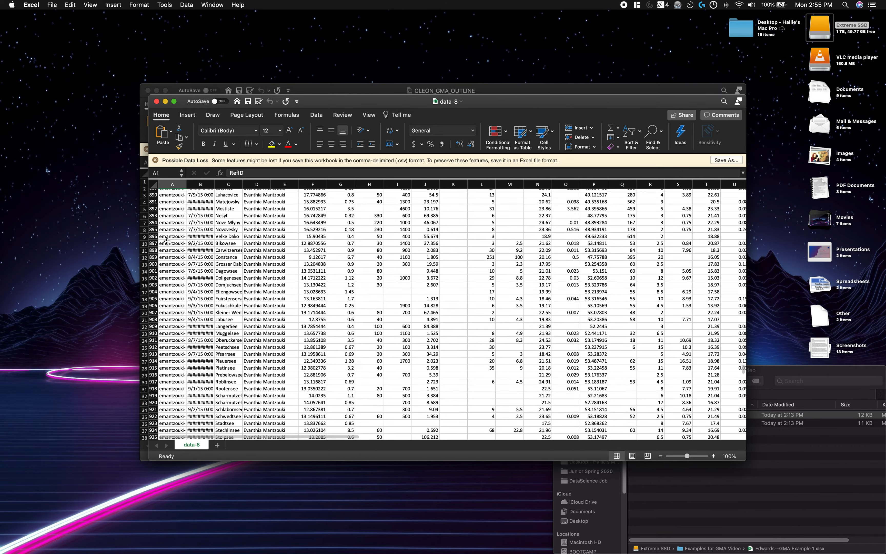
{"action": "left_click", "coordinate": [167, 241]}
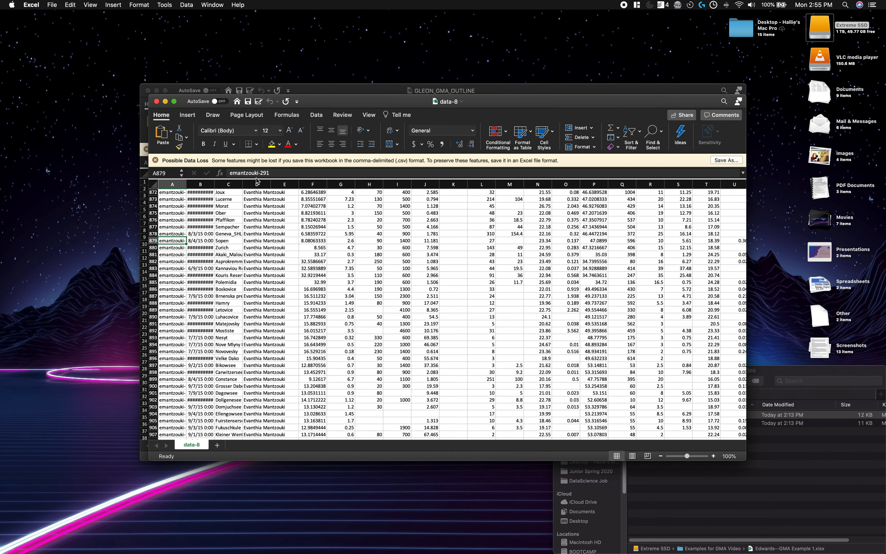
{"action": "scroll", "coordinate": [206, 293], "scroll_direction": "down", "scroll_amount": 20}
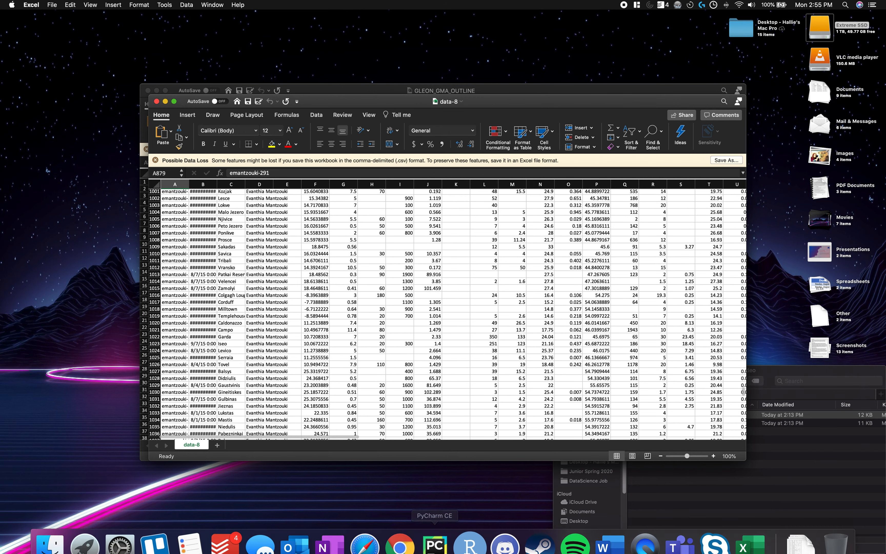
Switch to Safari and highlight the Protected Datasets heading on the GLEON GMA Project Data page.
{"action": "left_click", "coordinate": [373, 540]}
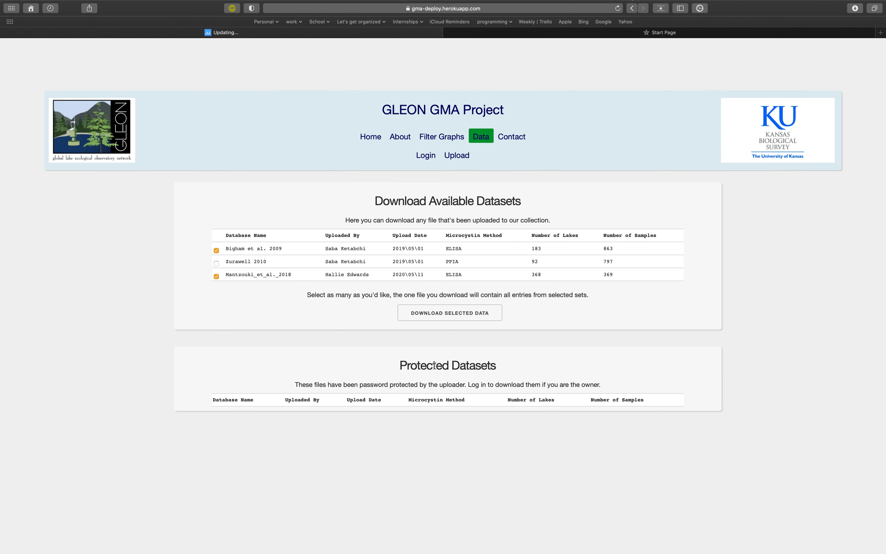
{"action": "left_click_drag", "start_coordinate": [405, 362], "coordinate": [526, 366]}
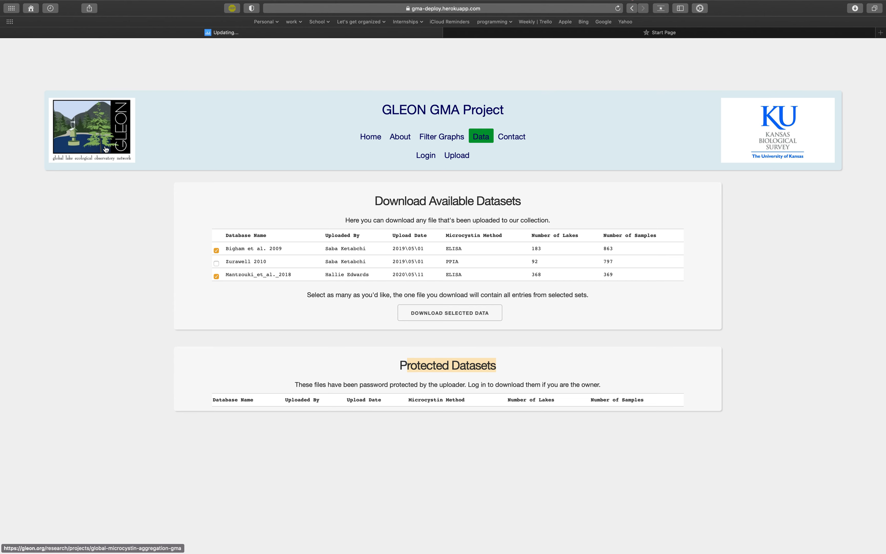
Show the About page, follow the GLEON logo link to read the Global Microcystin Aggregation project page, and return to the site.
{"action": "left_click", "coordinate": [399, 142]}
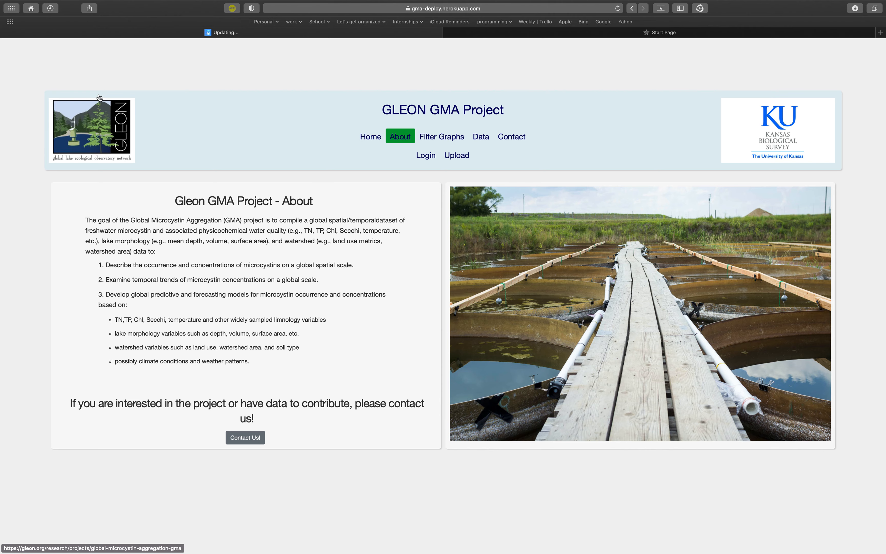
{"action": "left_click", "coordinate": [84, 126]}
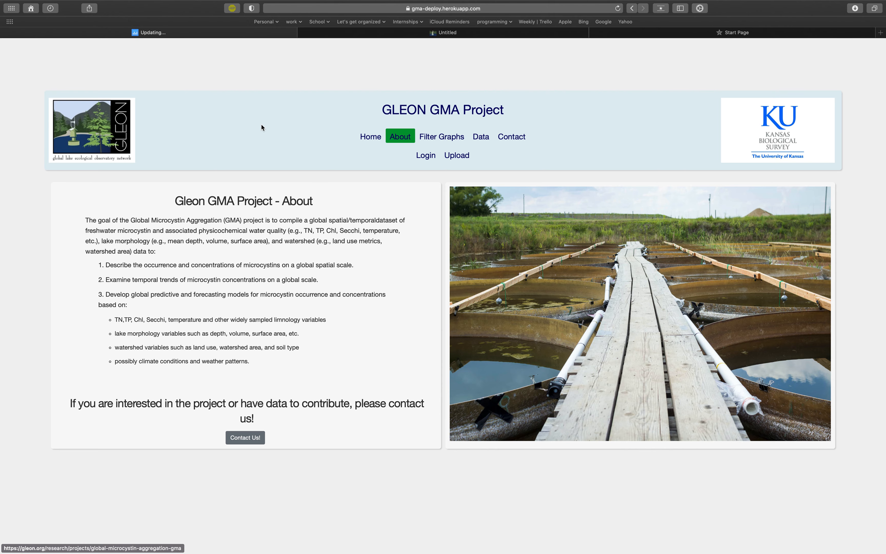
{"action": "left_click", "coordinate": [398, 35]}
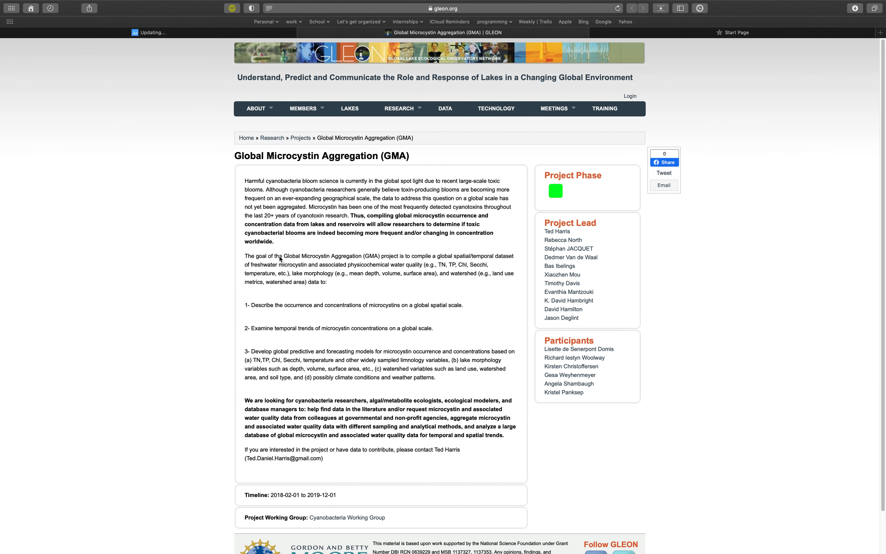
{"action": "scroll", "coordinate": [338, 254], "scroll_direction": "down", "scroll_amount": 2}
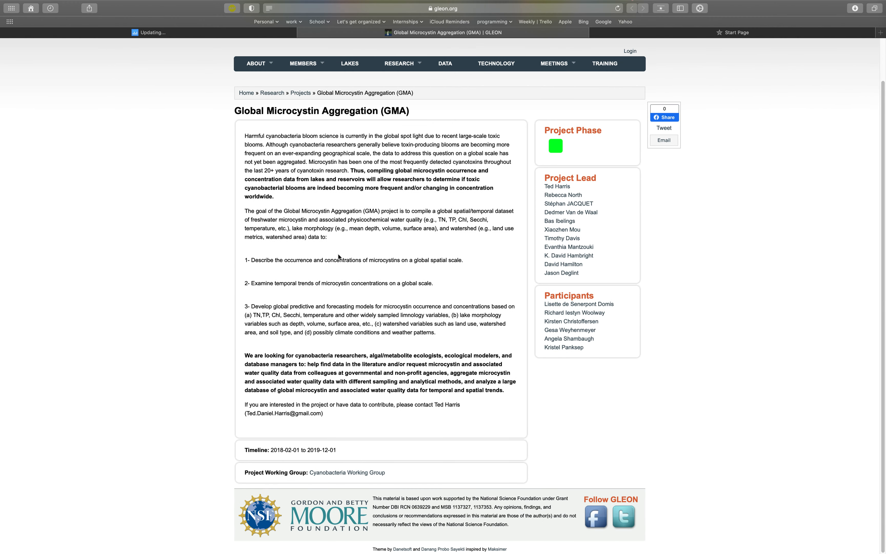
{"action": "scroll", "coordinate": [339, 257], "scroll_direction": "up", "scroll_amount": 2}
{"action": "left_click", "coordinate": [183, 35]}
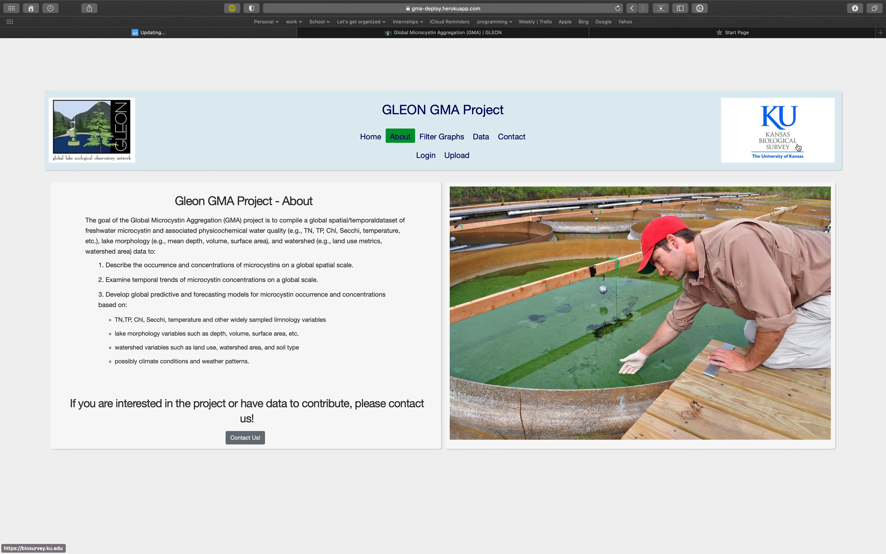
Follow the KU logo link to view the Kansas Biological Survey homepage, then return to the GLEON GMA Project site.
{"action": "left_click", "coordinate": [775, 143]}
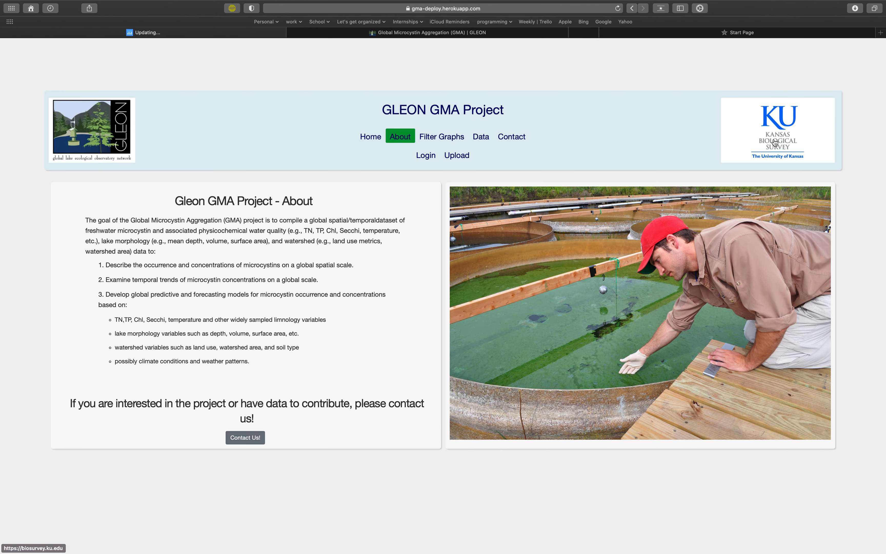
{"action": "left_click", "coordinate": [599, 36]}
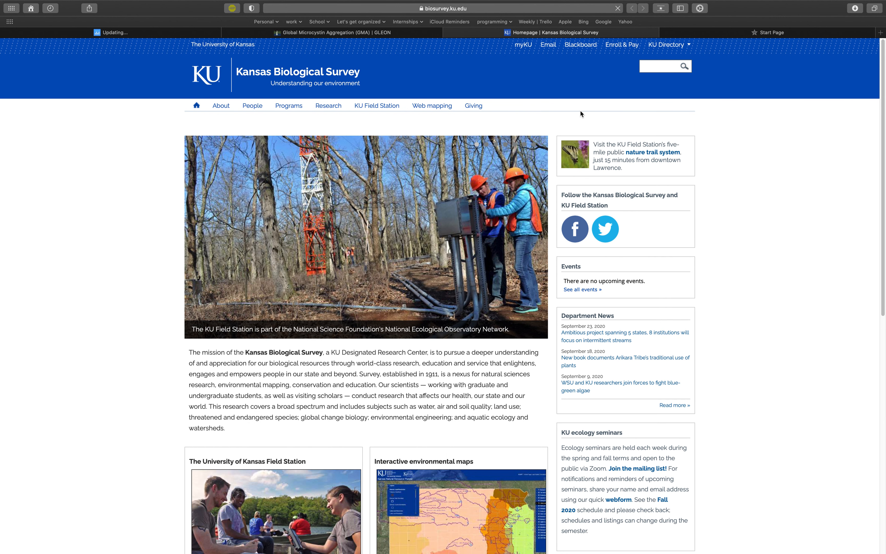
{"action": "left_click", "coordinate": [143, 30]}
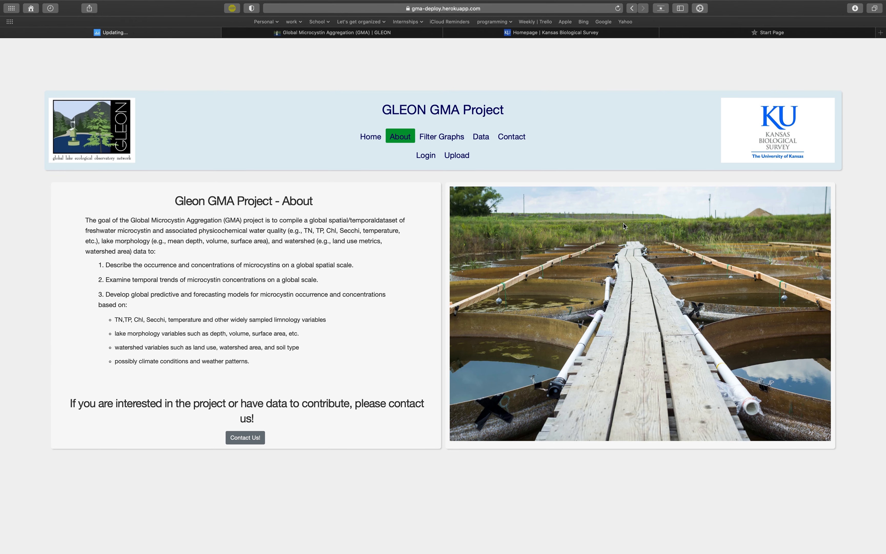
Show the Contact page and highlight the roles and e-mail addresses in the project contacts table.
{"action": "mouse_move", "coordinate": [514, 550]}
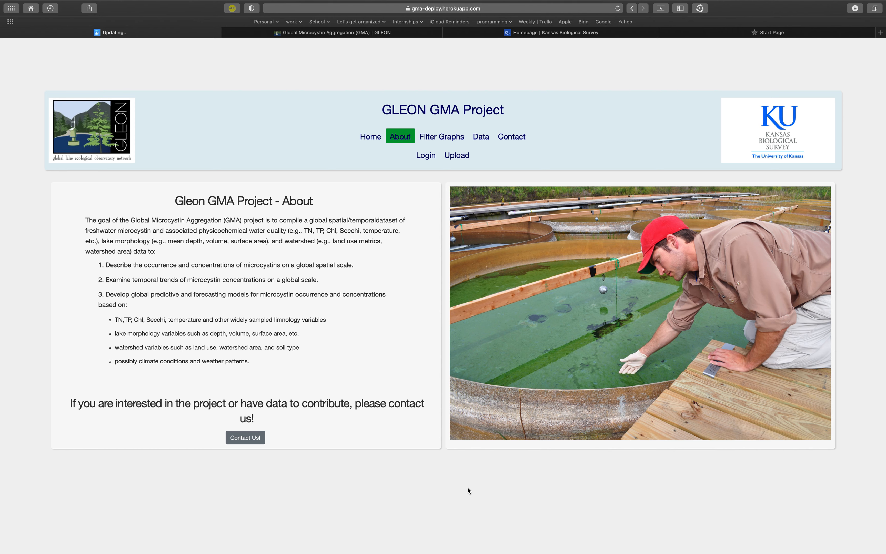
{"action": "left_click", "coordinate": [510, 141]}
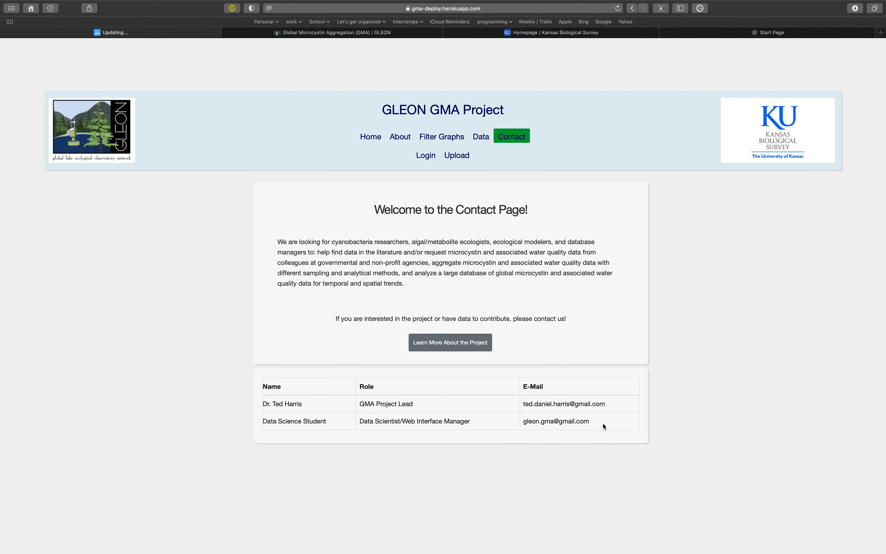
{"action": "left_click_drag", "start_coordinate": [603, 426], "coordinate": [498, 408]}
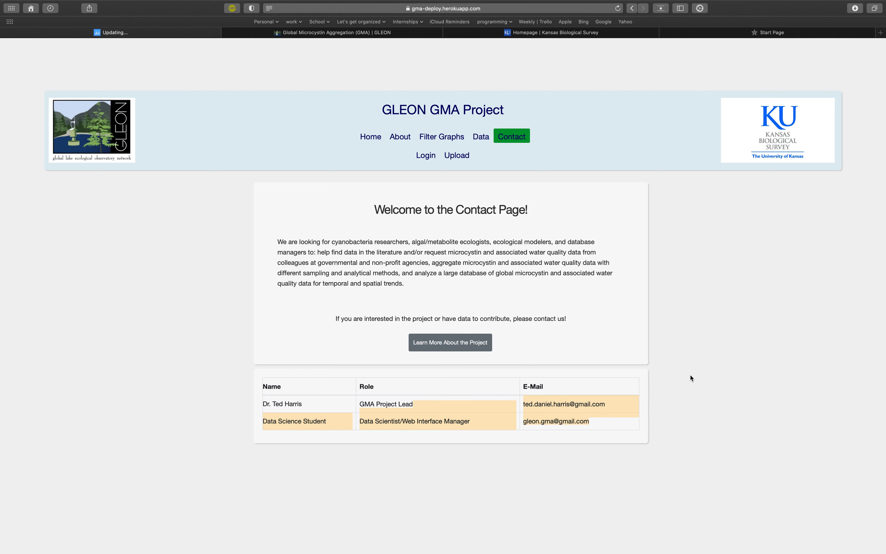